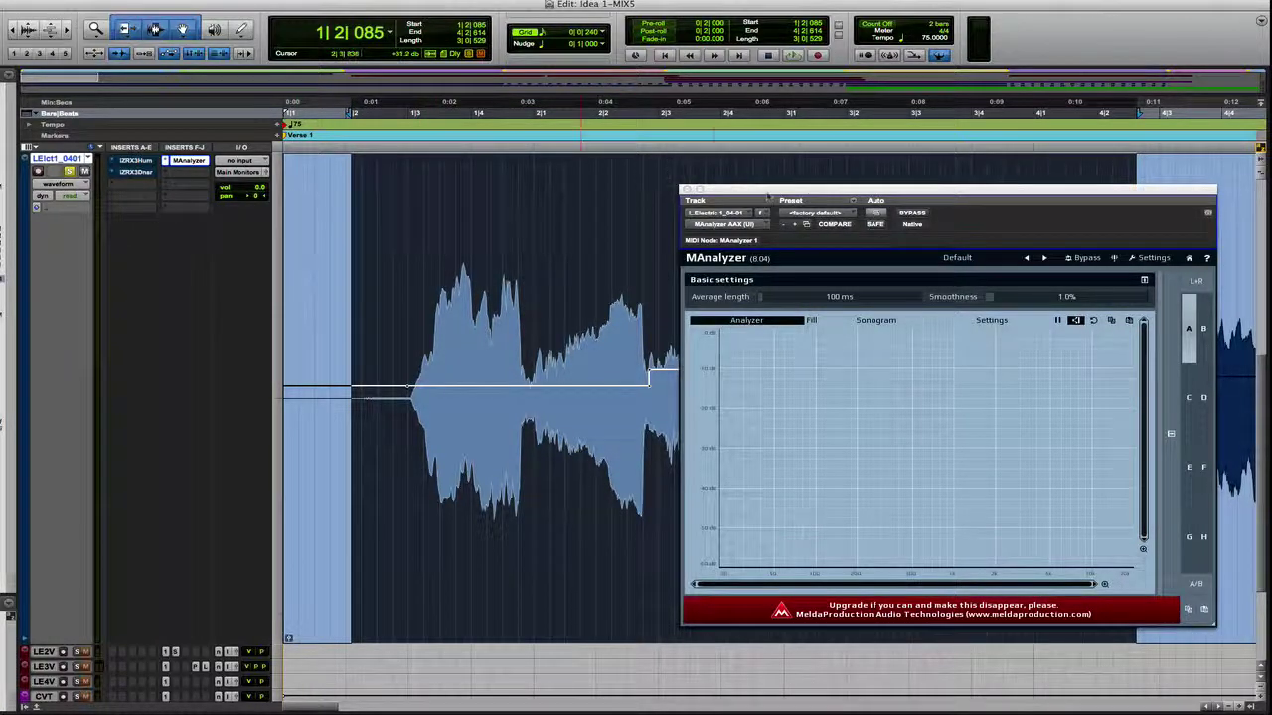
- Move the MAnalyzer window clear of the waveform and play the selected electric guitar passage
left_click_drag(767, 196, 715, 576)
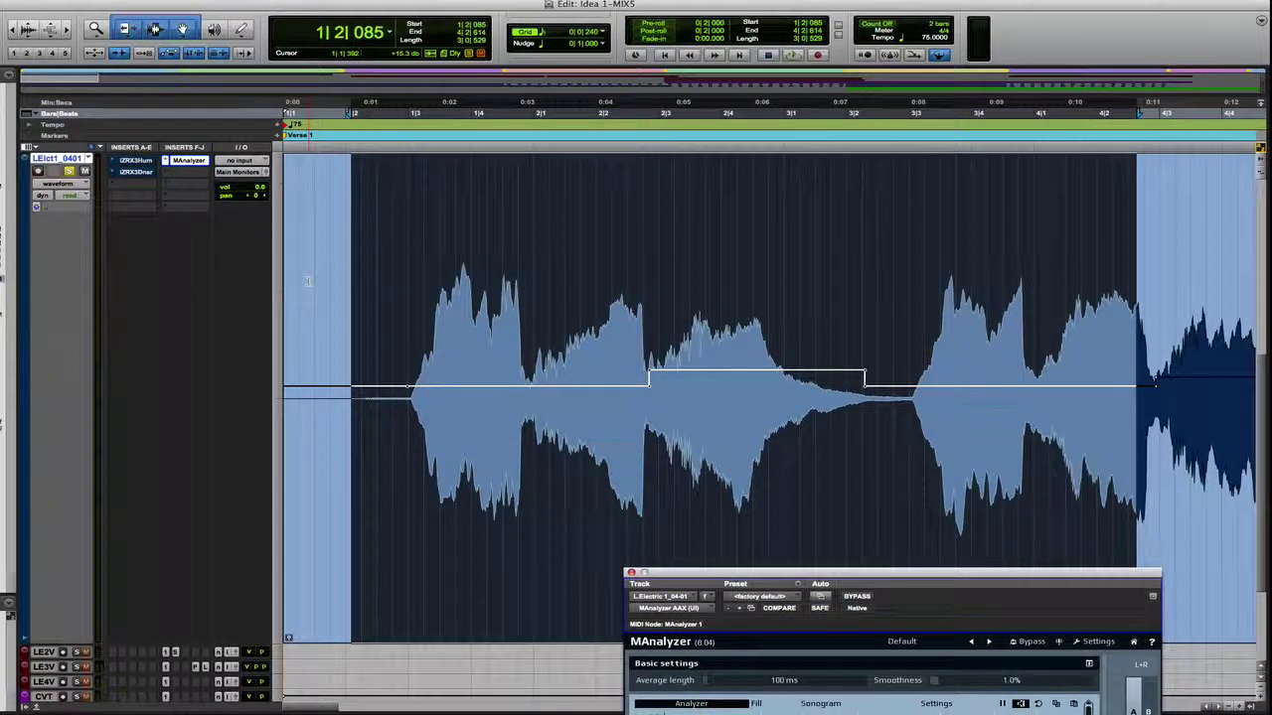
left_click(490, 4)
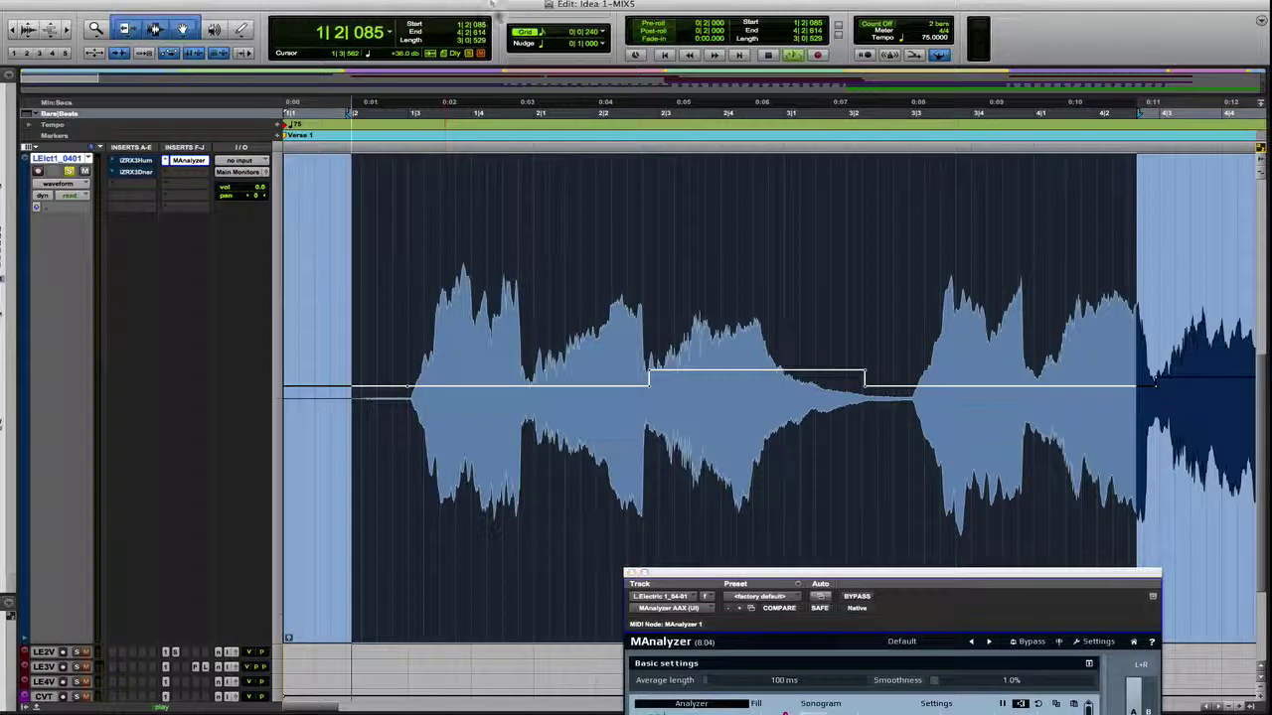
key("space")
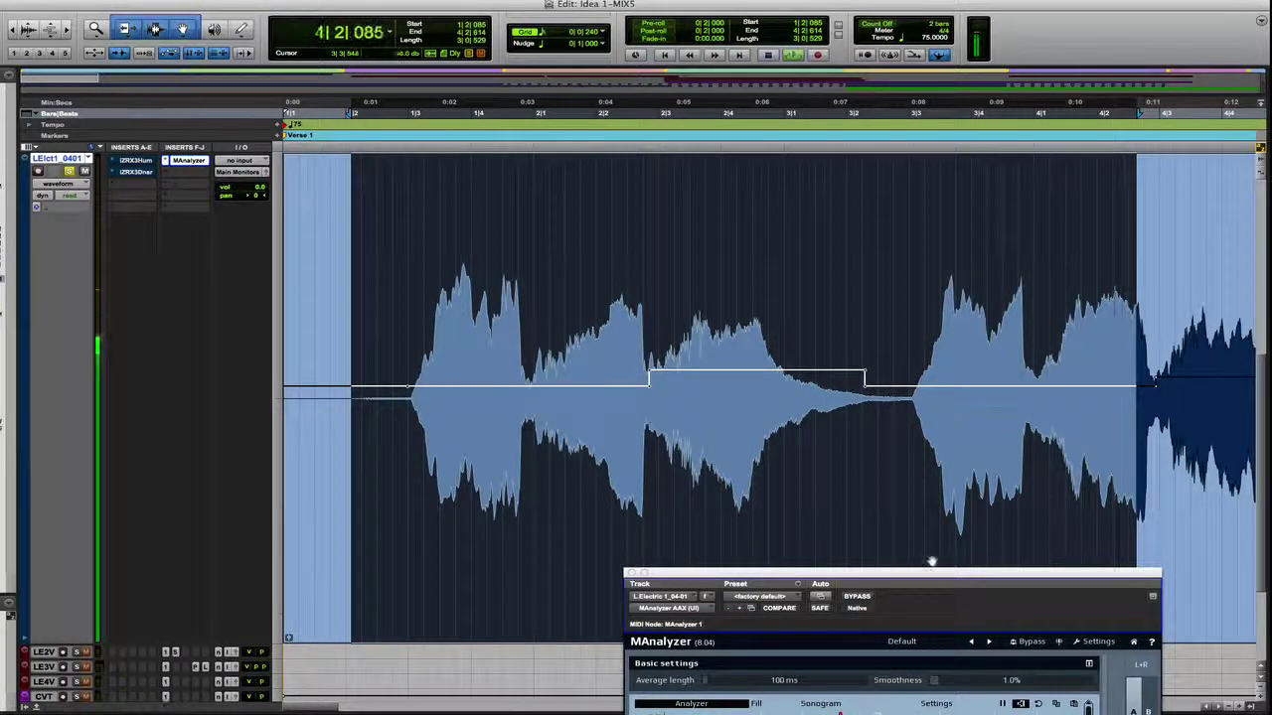
- Bring the MAnalyzer window back into full view and play the selection to examine the guitar's frequency spectrum
left_click_drag(926, 576, 805, 185)
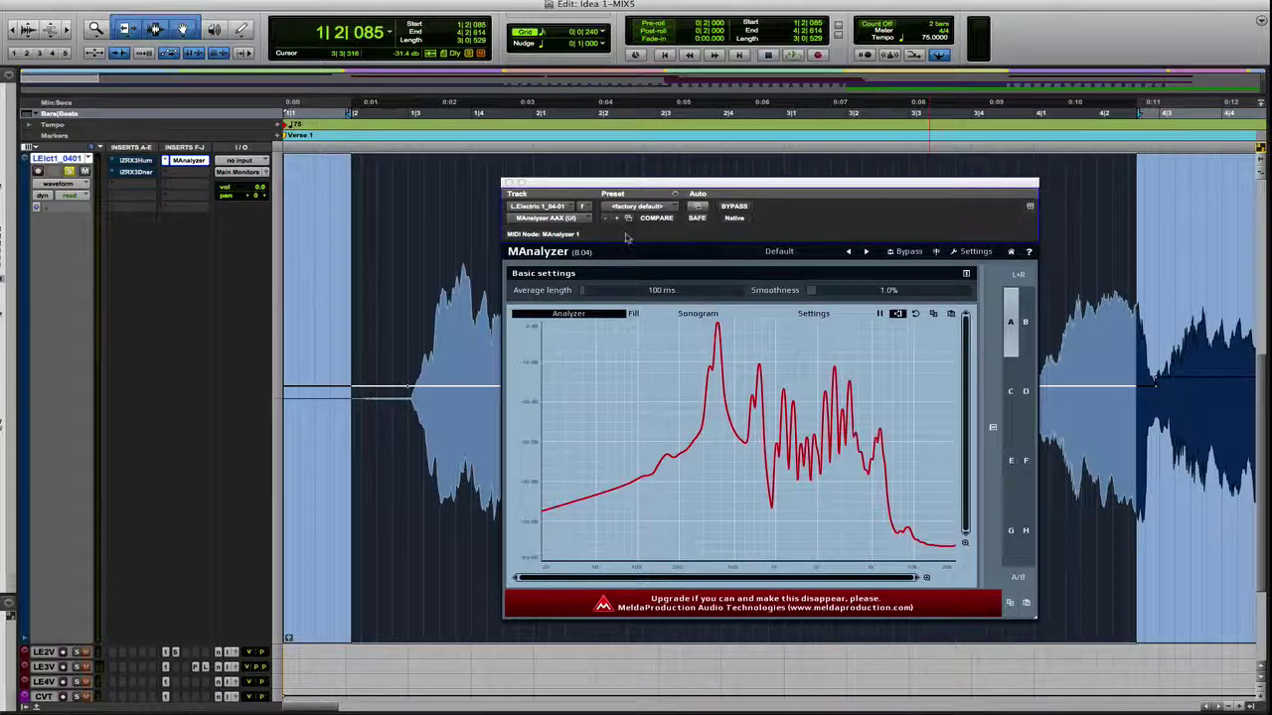
key("space")
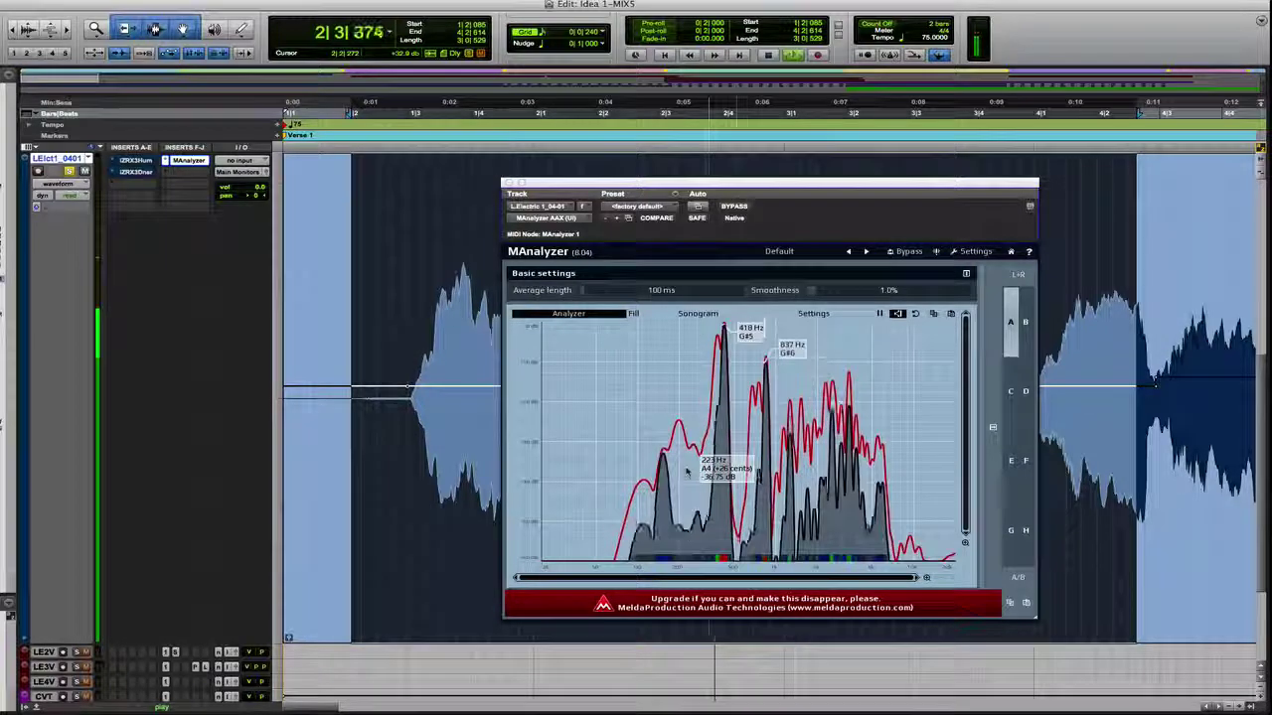
key("space")
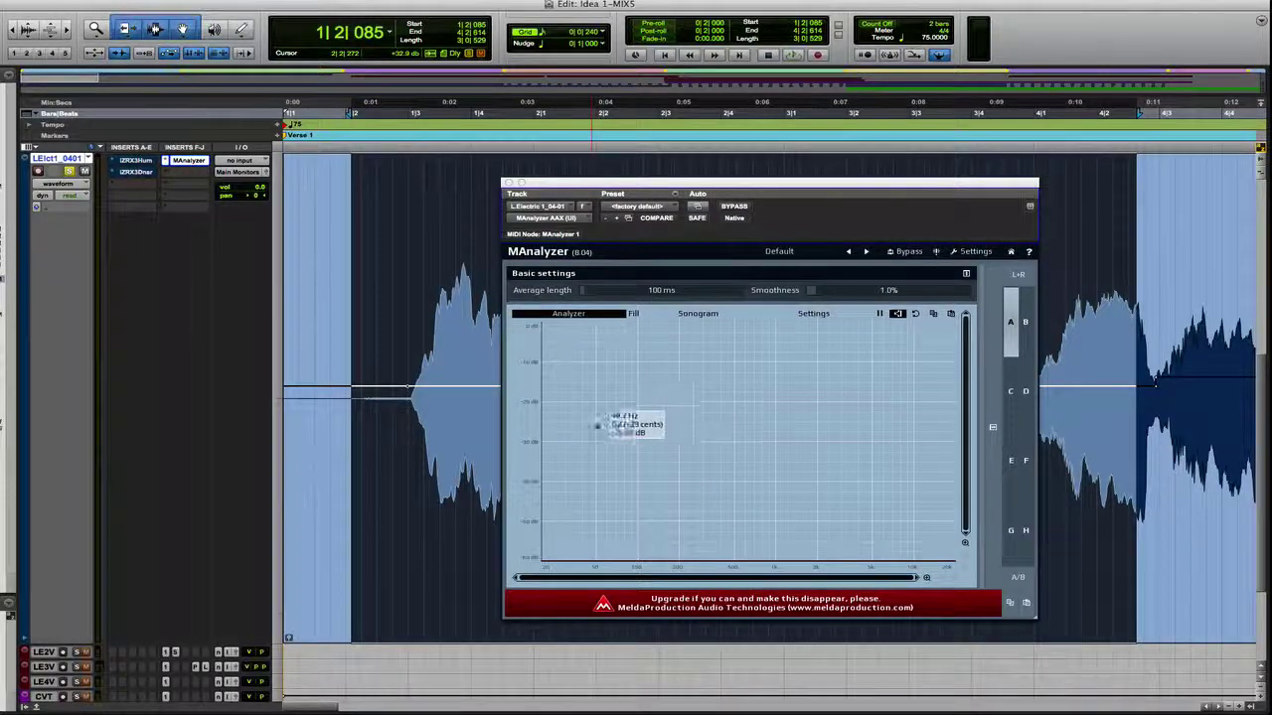
left_click(523, 403)
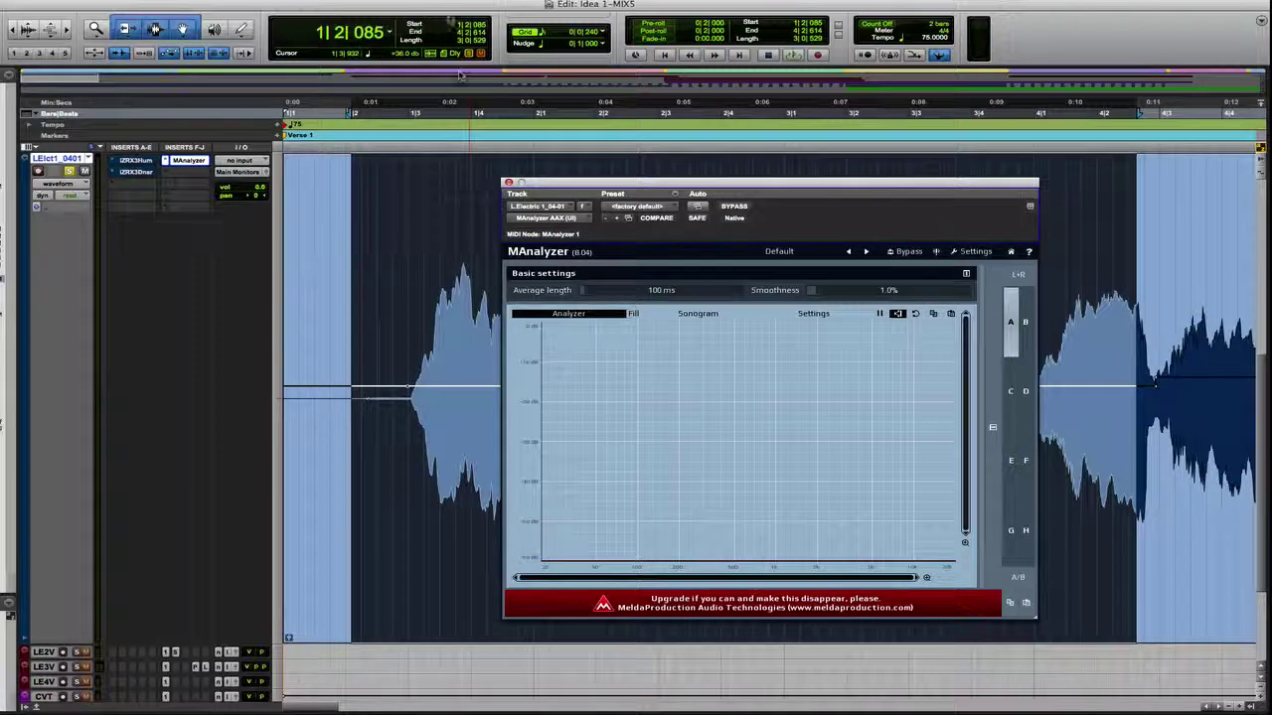
left_click(449, 12)
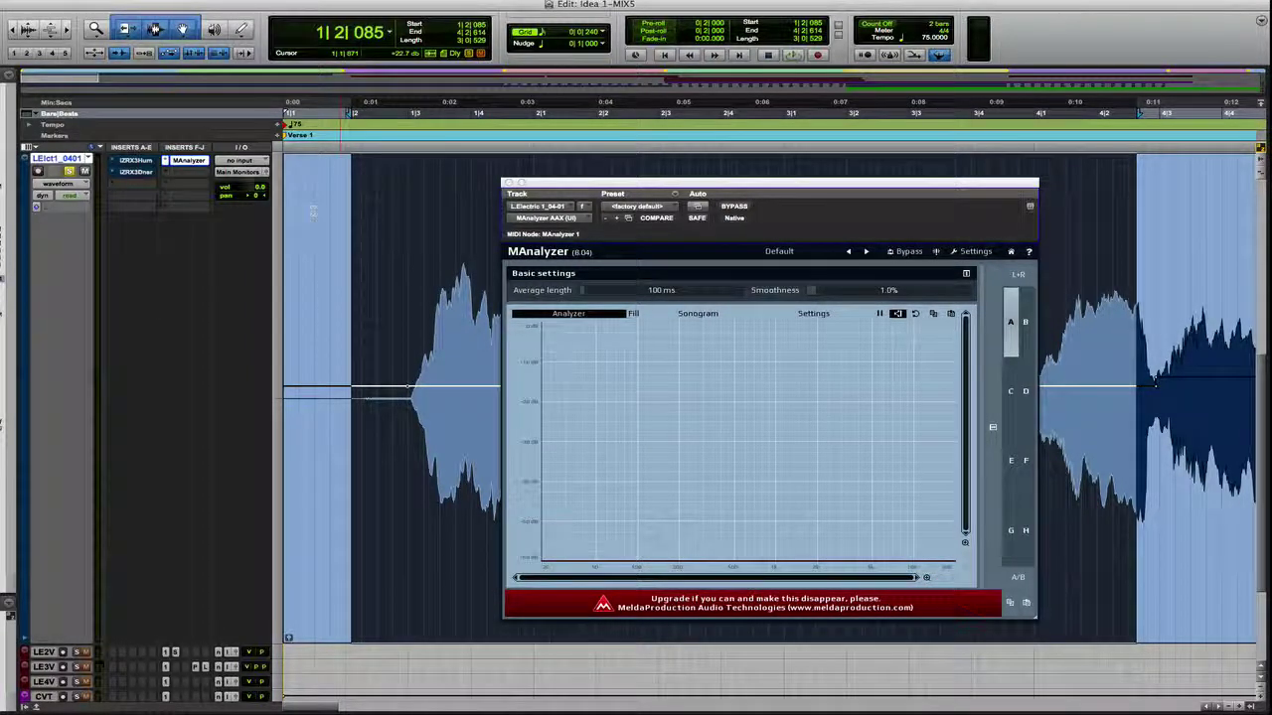
- Open the RX3 Hum Removal insert on the guitar track, take it out of bypass and check its base frequency options
left_click(136, 160)
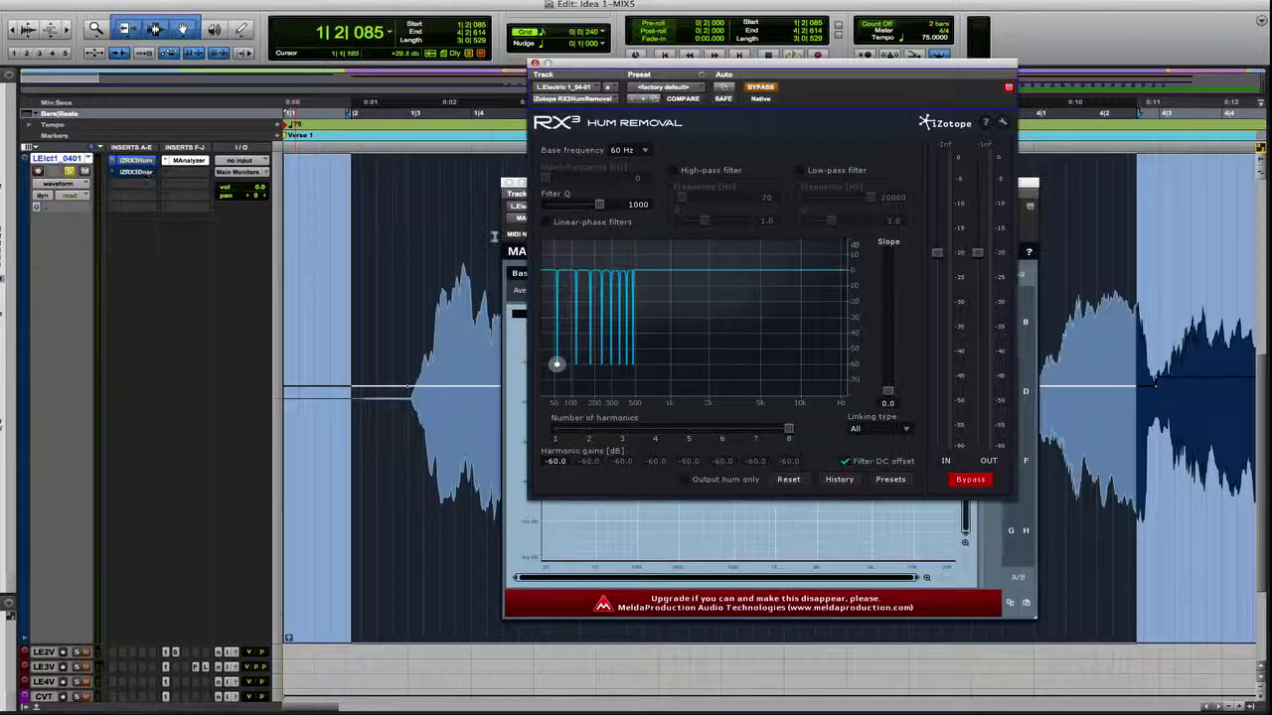
left_click_drag(638, 75, 435, 226)
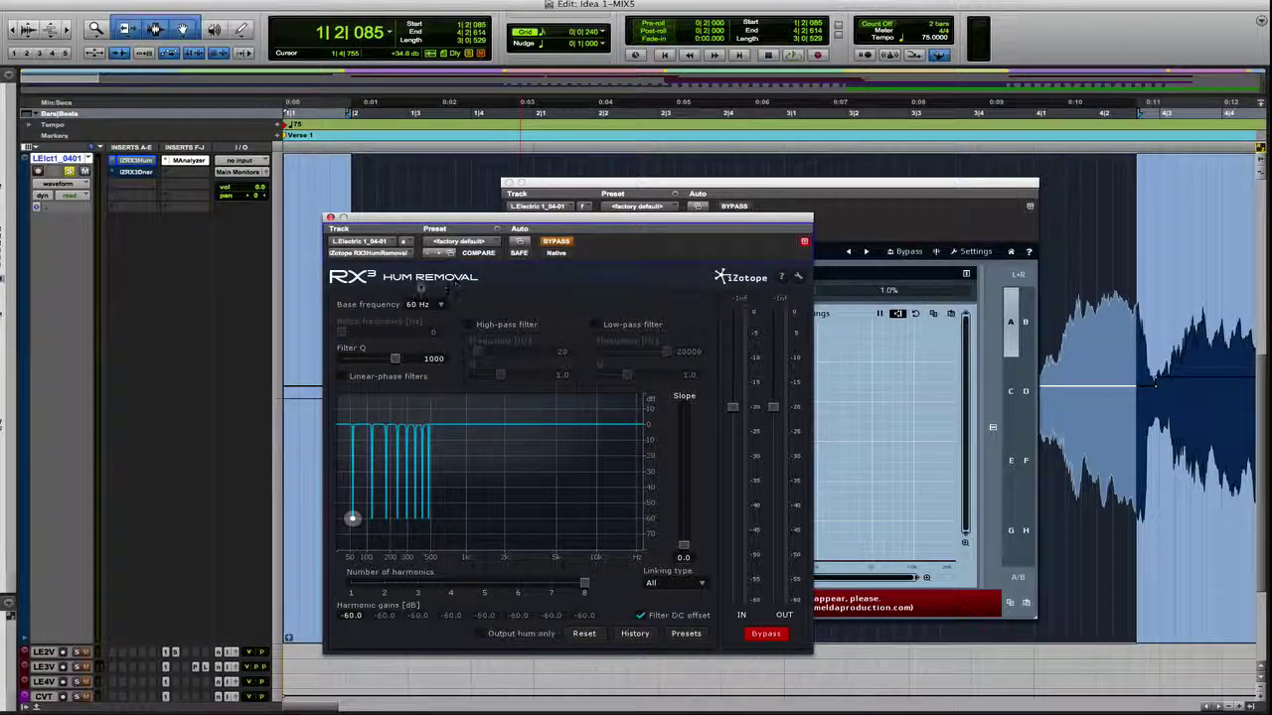
left_click(551, 244)
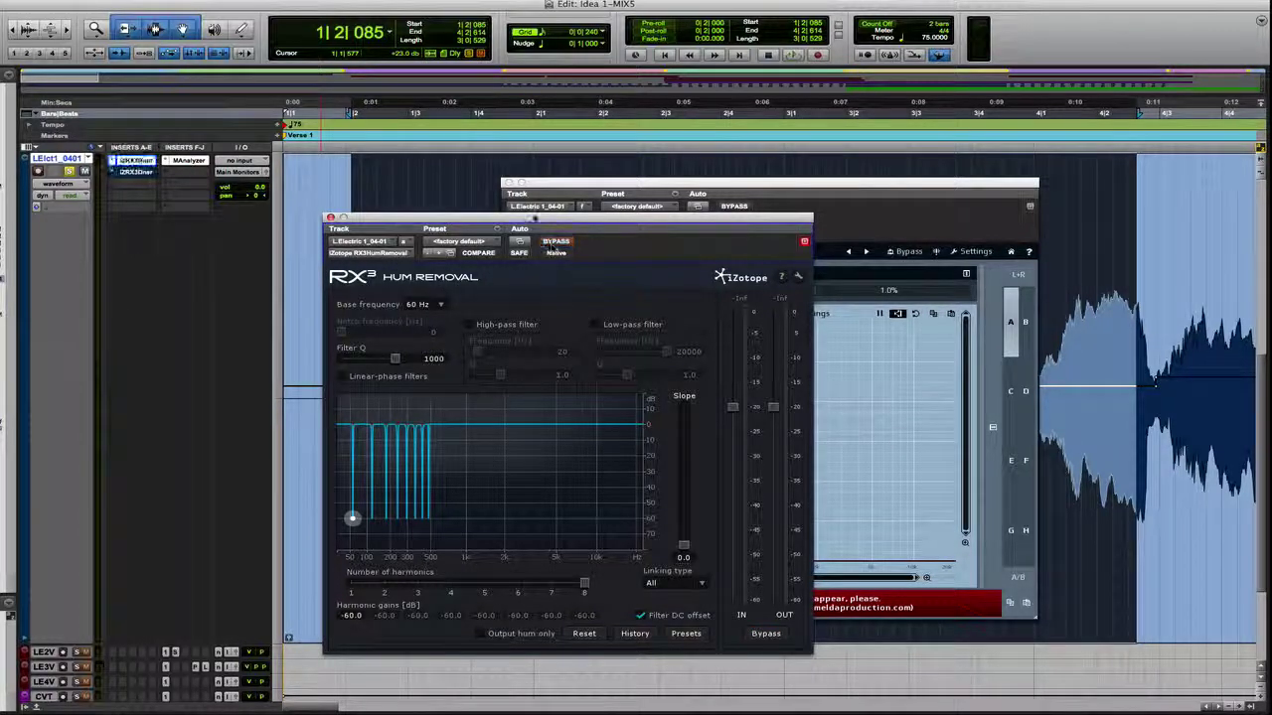
left_click_drag(530, 216, 631, 229)
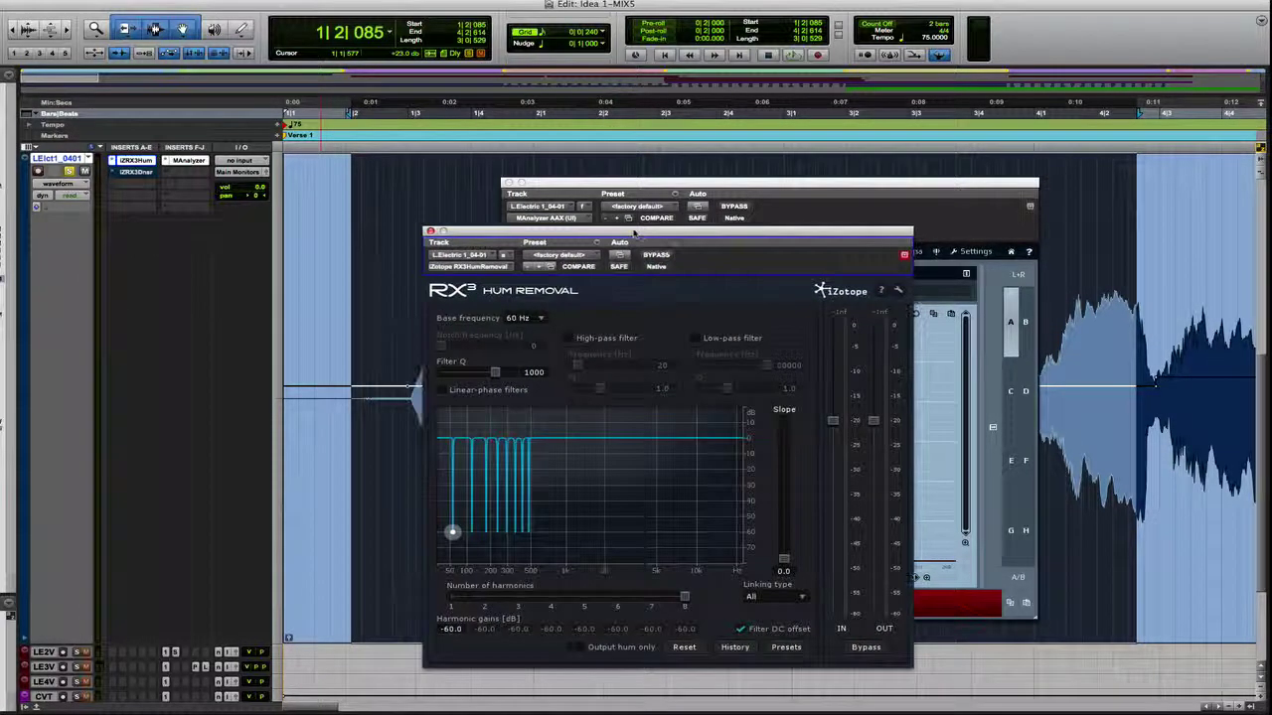
left_click(541, 319)
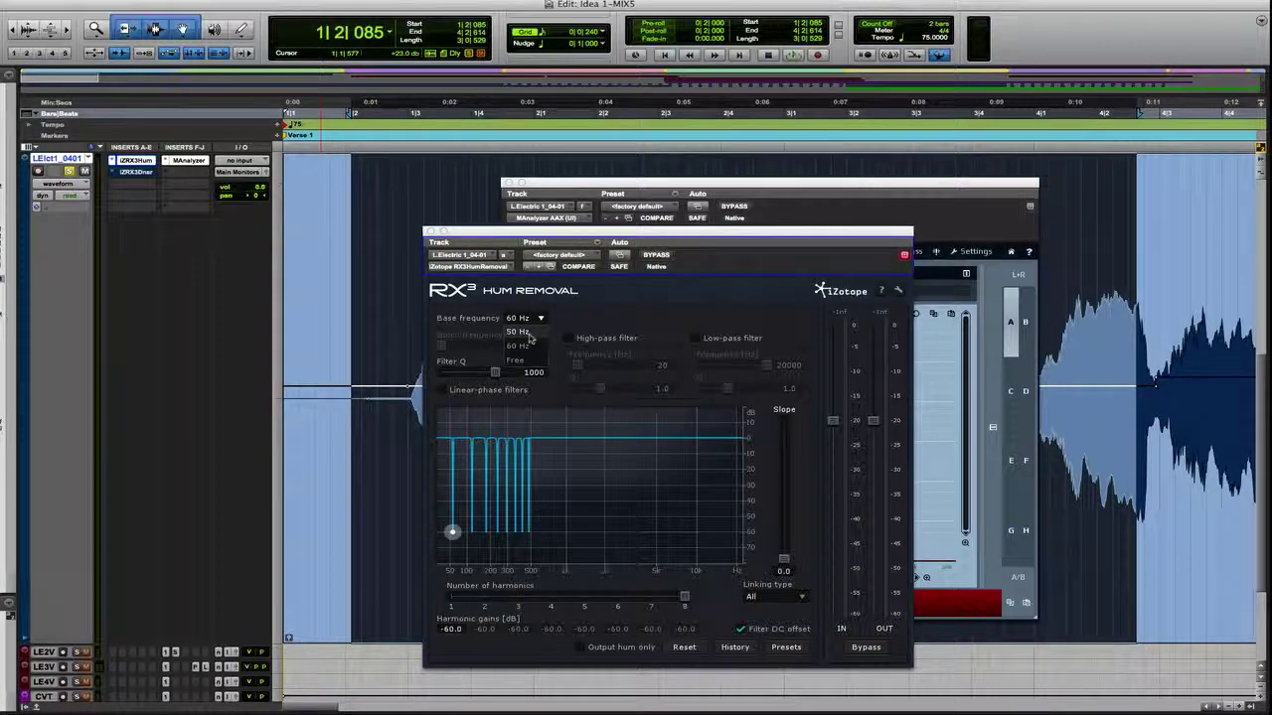
left_click(541, 321)
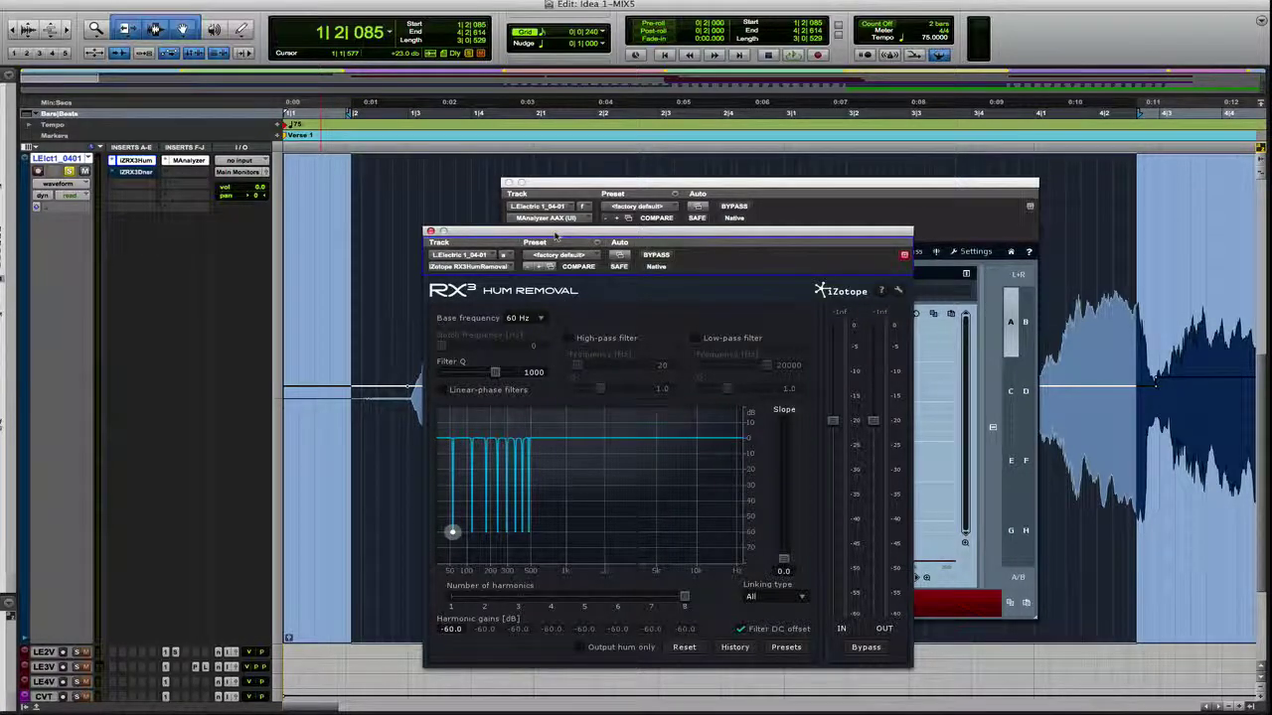
- Place the Hum Removal window beside MAnalyzer and play the selection with the 60 Hz base frequency to examine the spectrum
left_click_drag(556, 236, 133, 214)
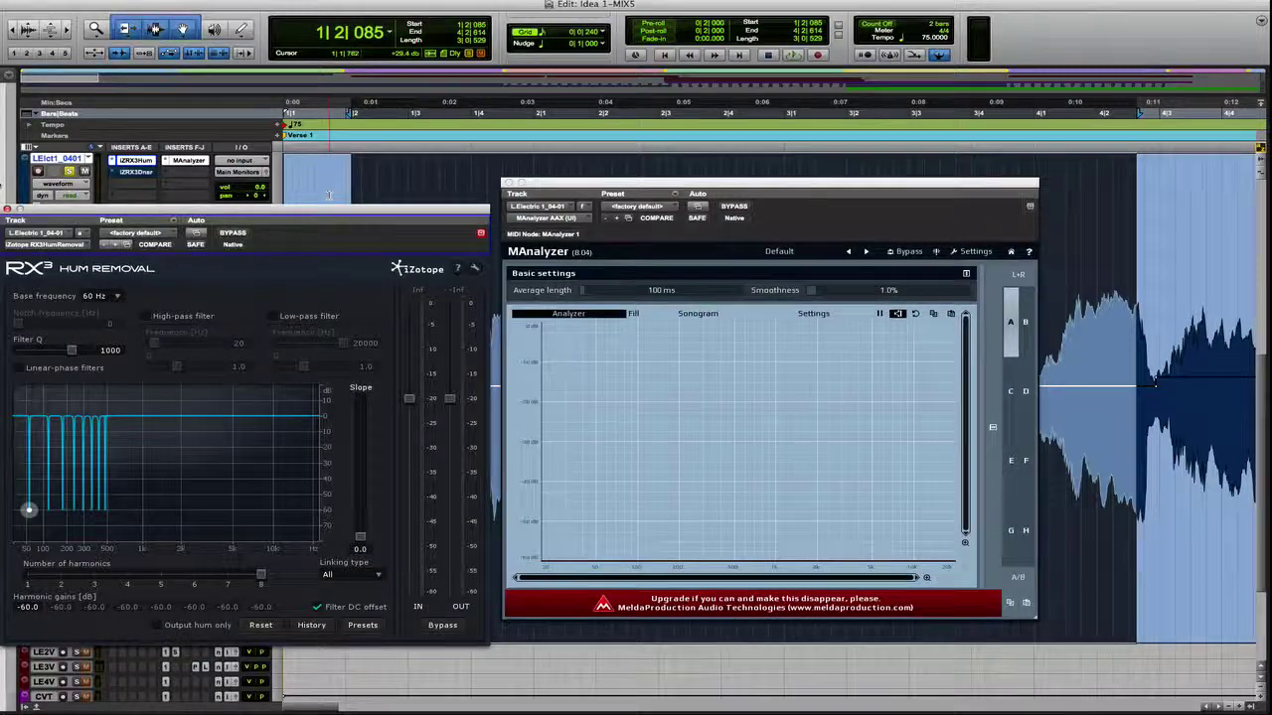
key("space")
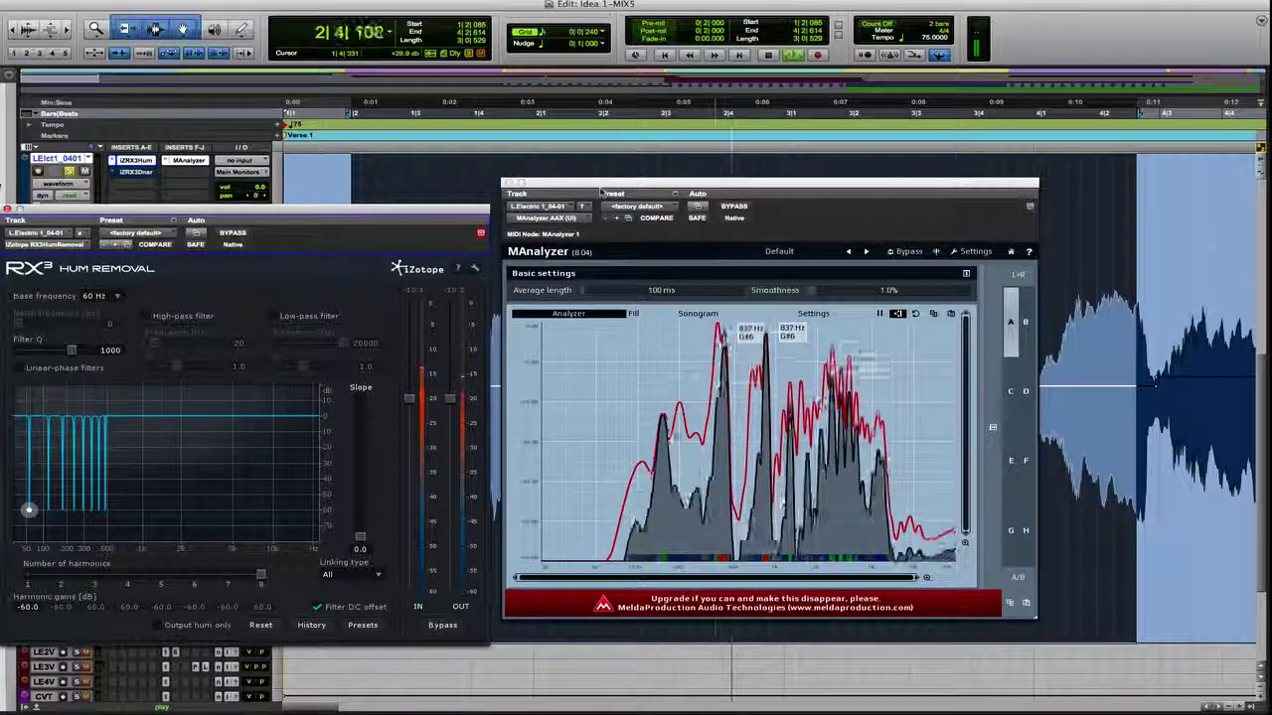
key("space")
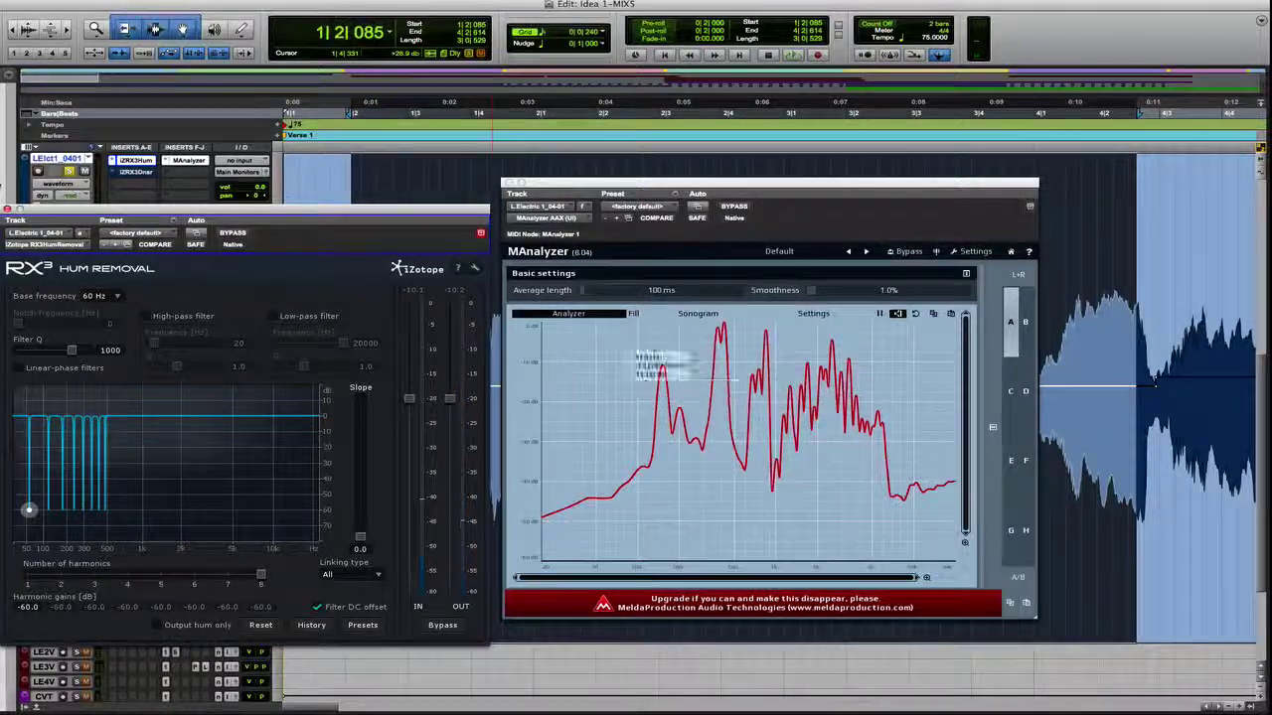
- Set the Hum Removal base frequency to 50 Hz and play the selection to check the effect on the spectrum
left_click(96, 295)
left_click(117, 313)
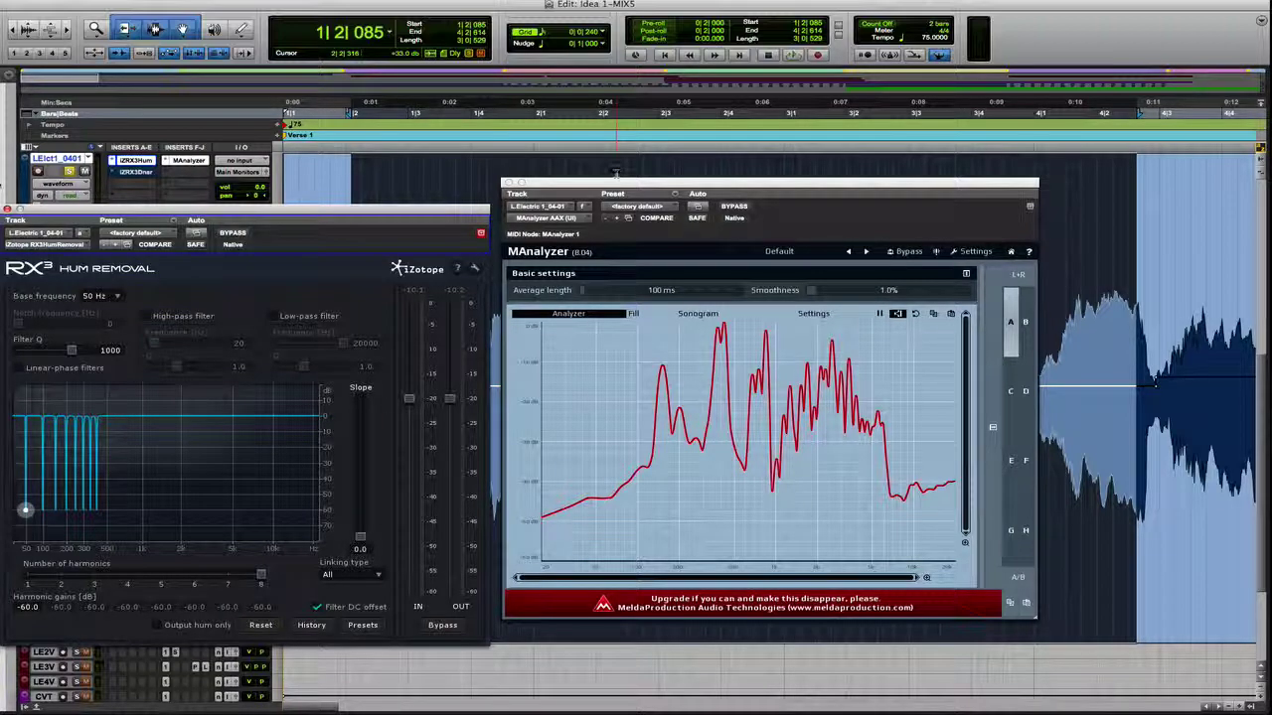
key("space")
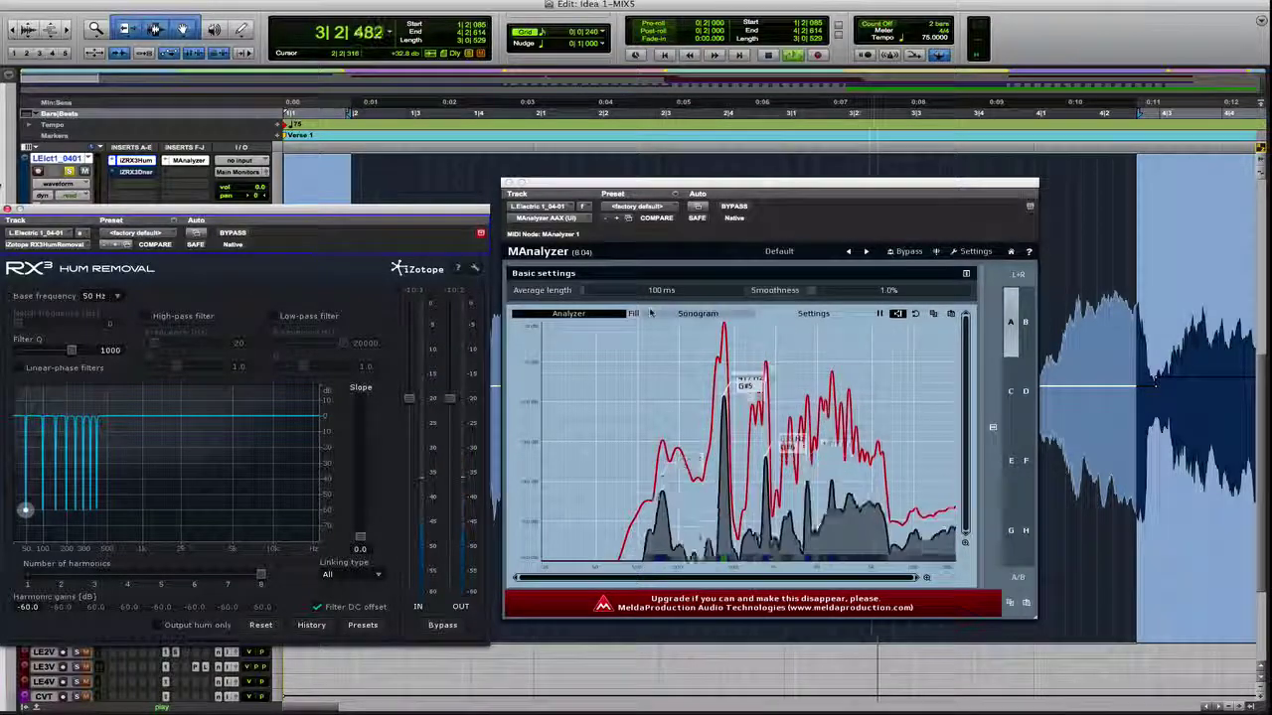
key("space")
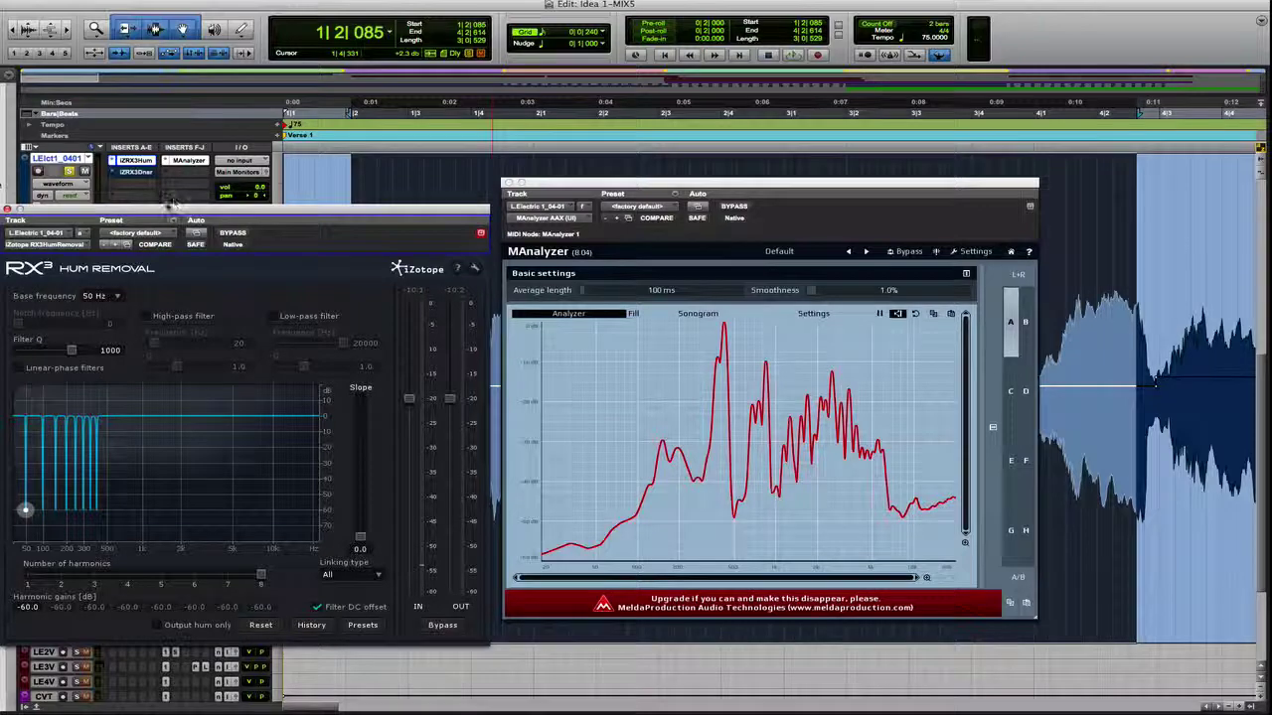
- Set the harmonics' linking type to None and raise the 50 Hz and 100 Hz notch gains to 0 dB
left_click_drag(167, 212, 331, 230)
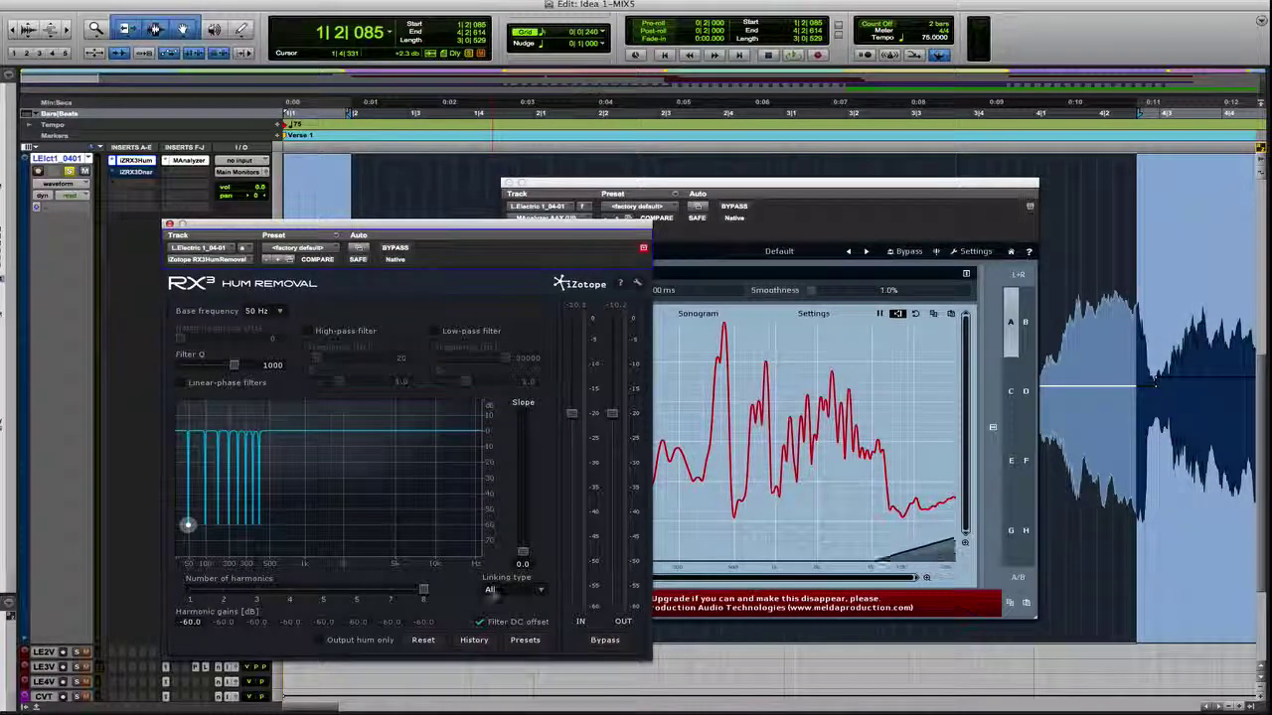
left_click(492, 589)
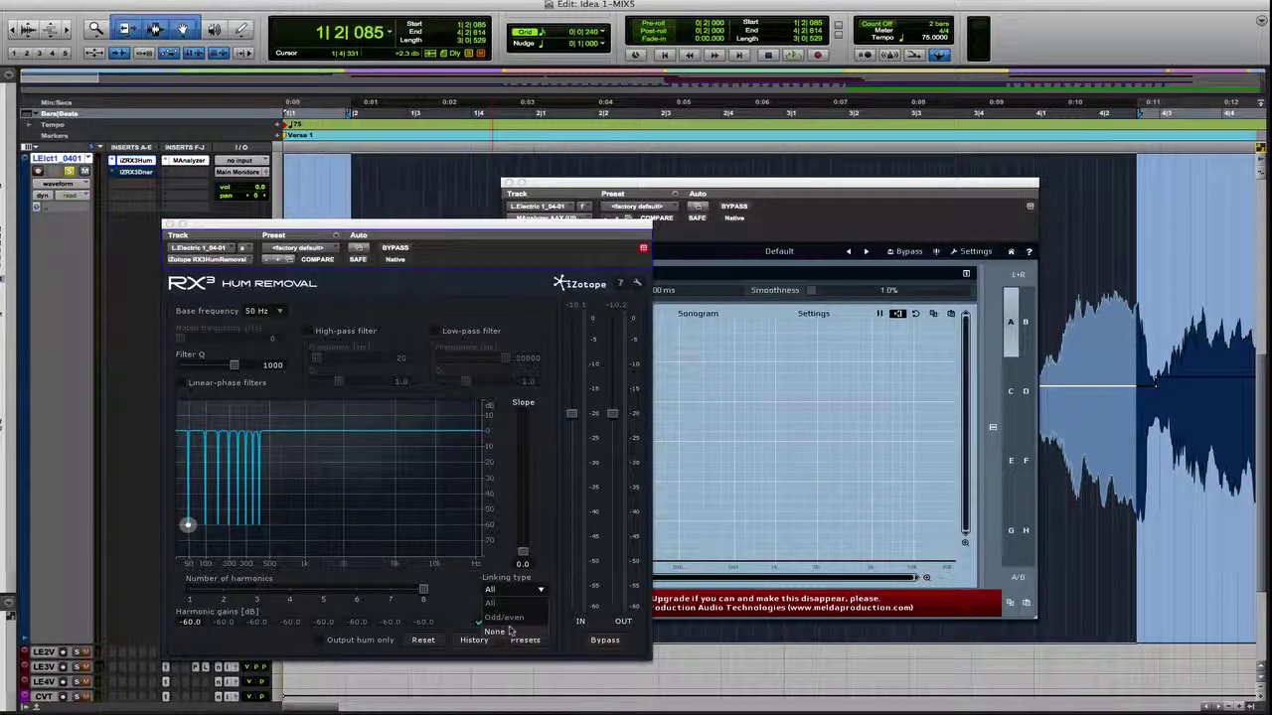
left_click(510, 631)
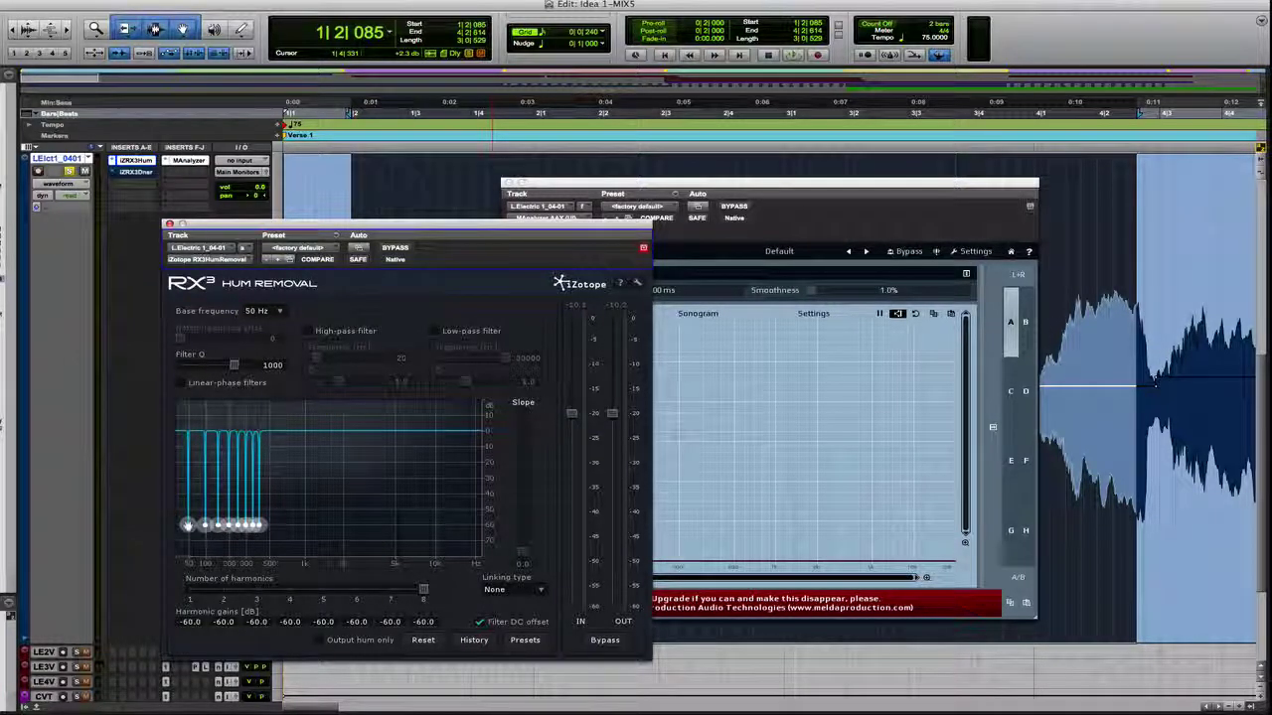
left_click_drag(187, 525, 188, 429)
left_click_drag(206, 524, 205, 430)
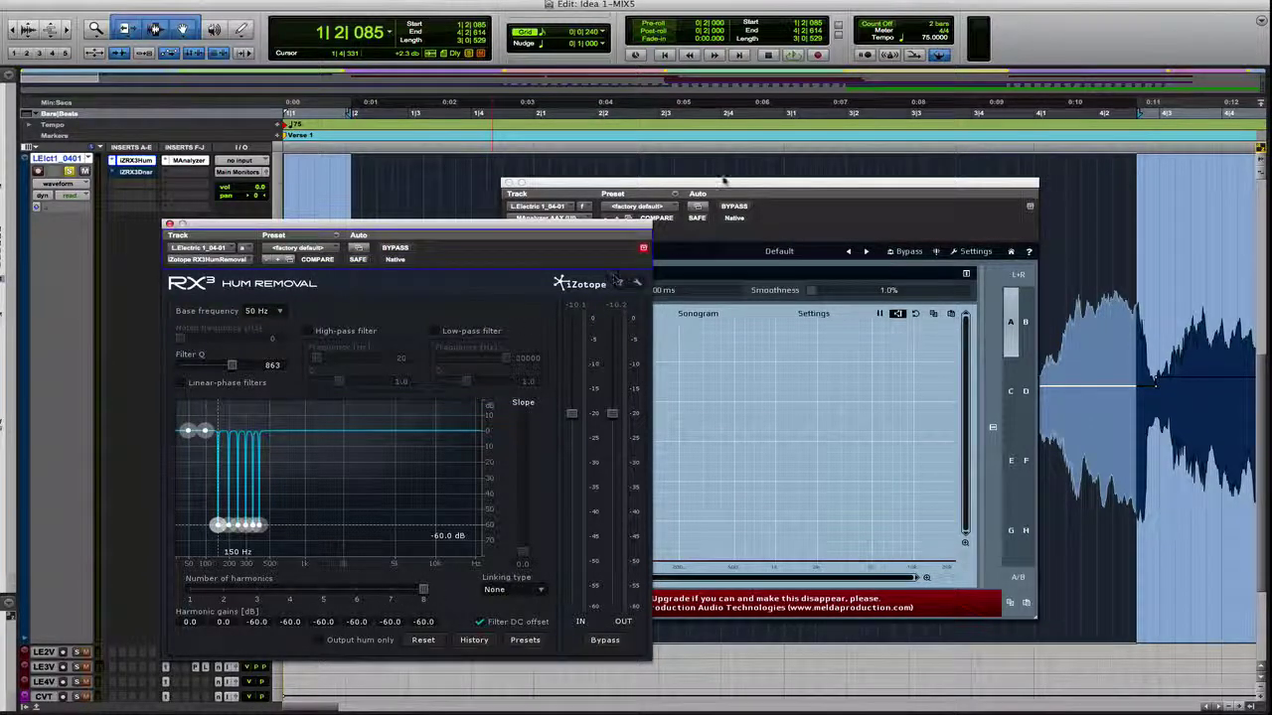
- Arrange the Hum Removal and MAnalyzer windows side by side and play the selection to examine the filtered low frequencies
left_click_drag(722, 182, 893, 231)
left_click_drag(631, 224, 578, 228)
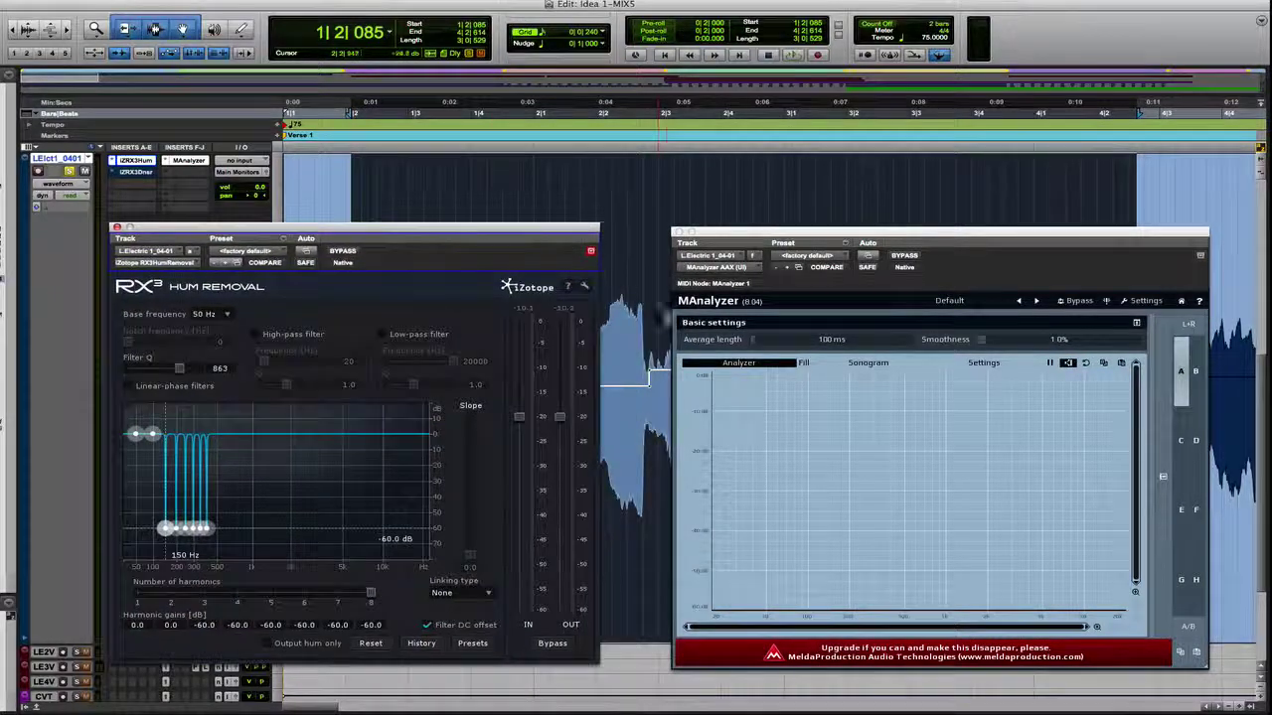
key("space")
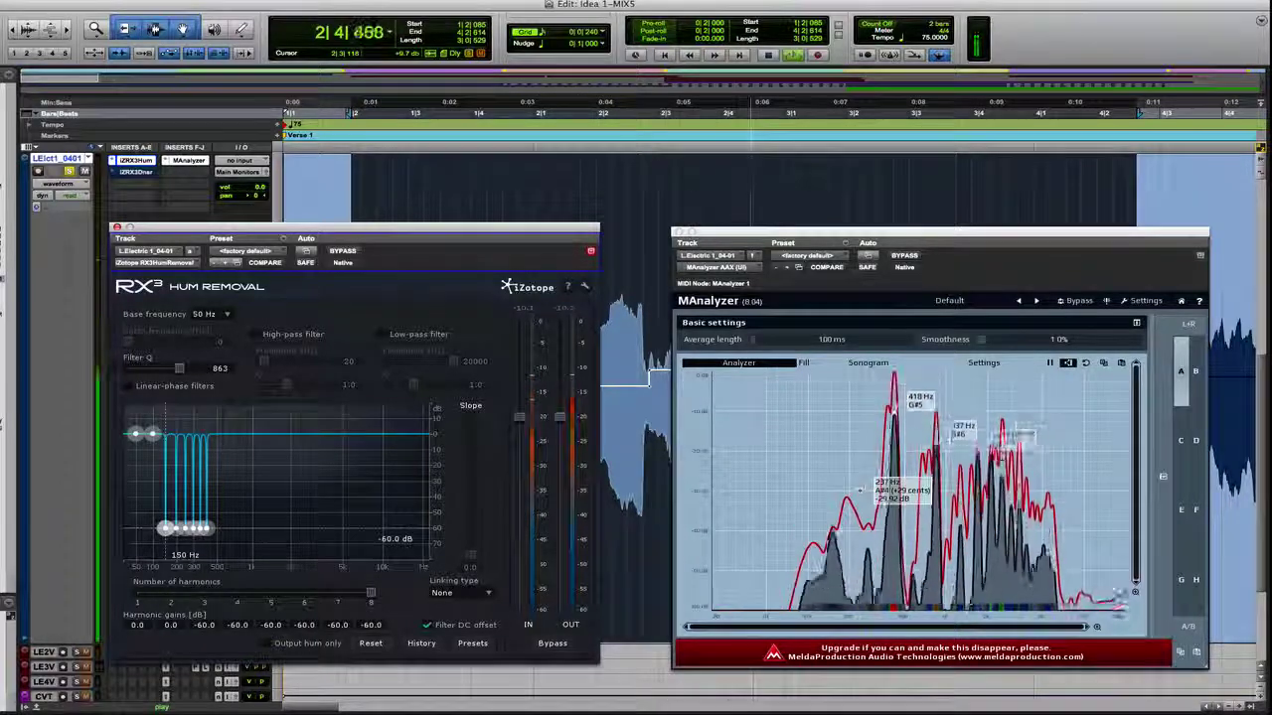
key("space")
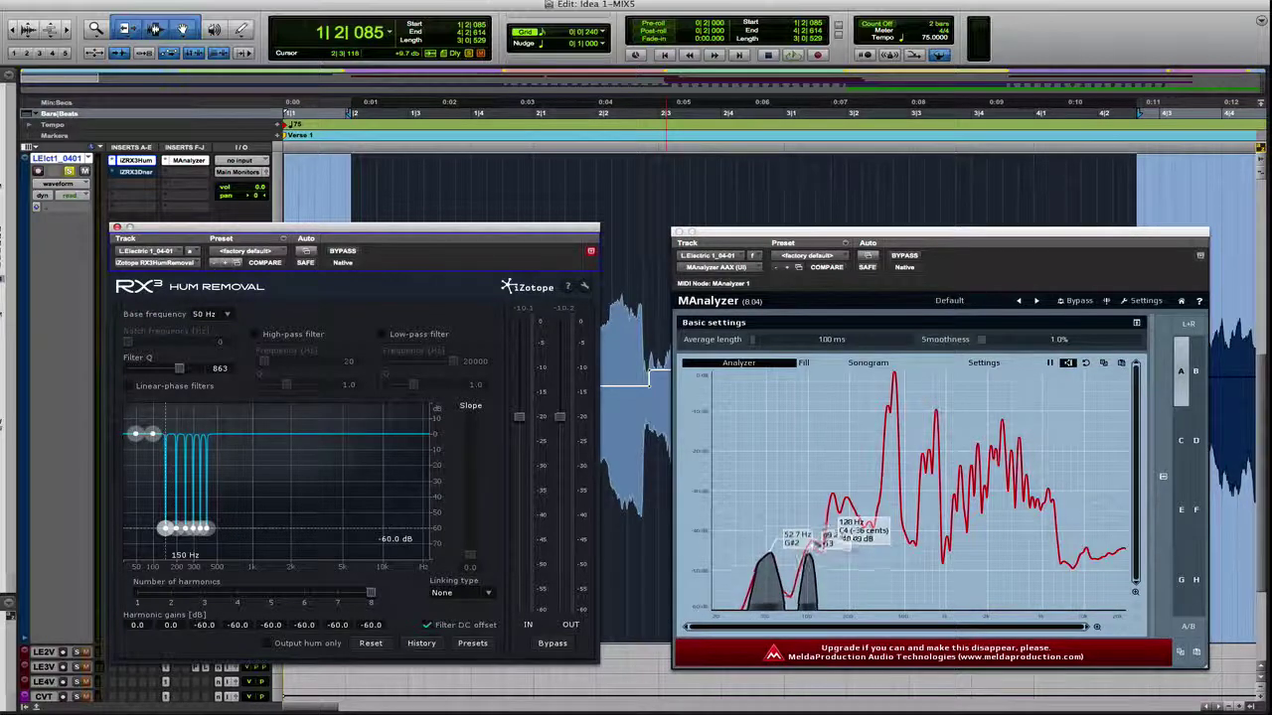
key("space")
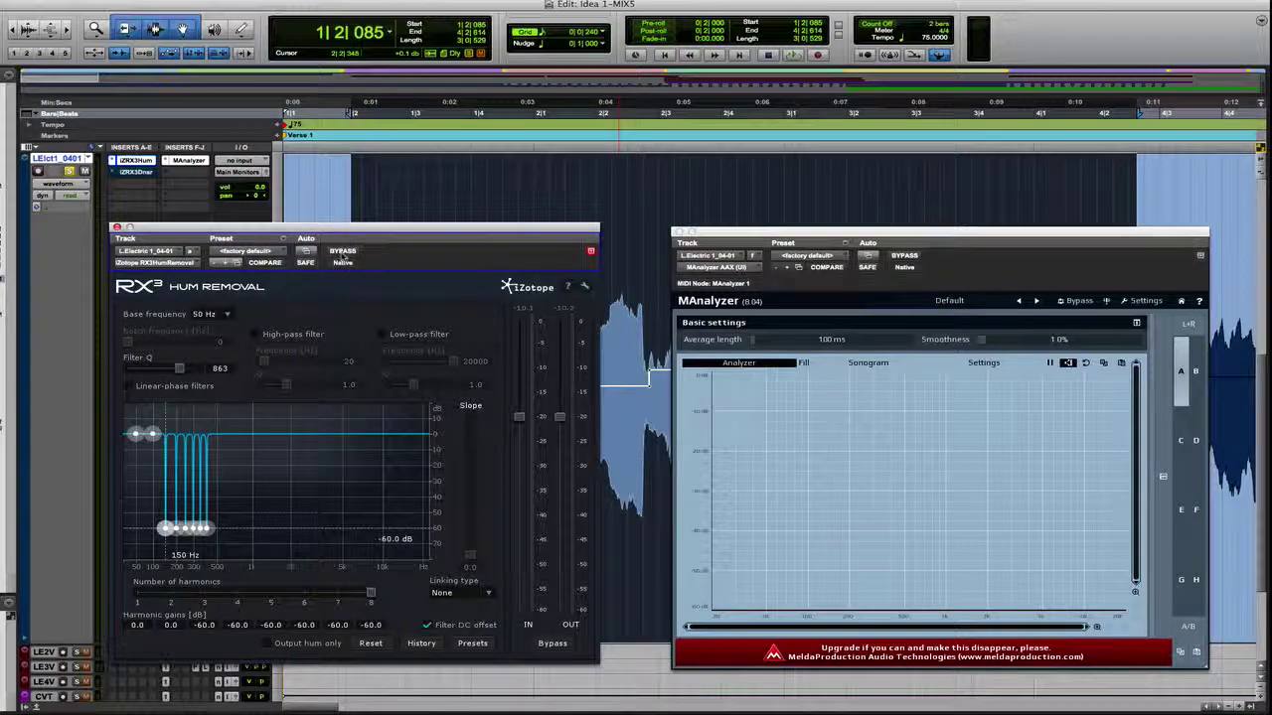
- Bypass Hum Removal and play the selection to compare the unfiltered spectrum in MAnalyzer
left_click(343, 253)
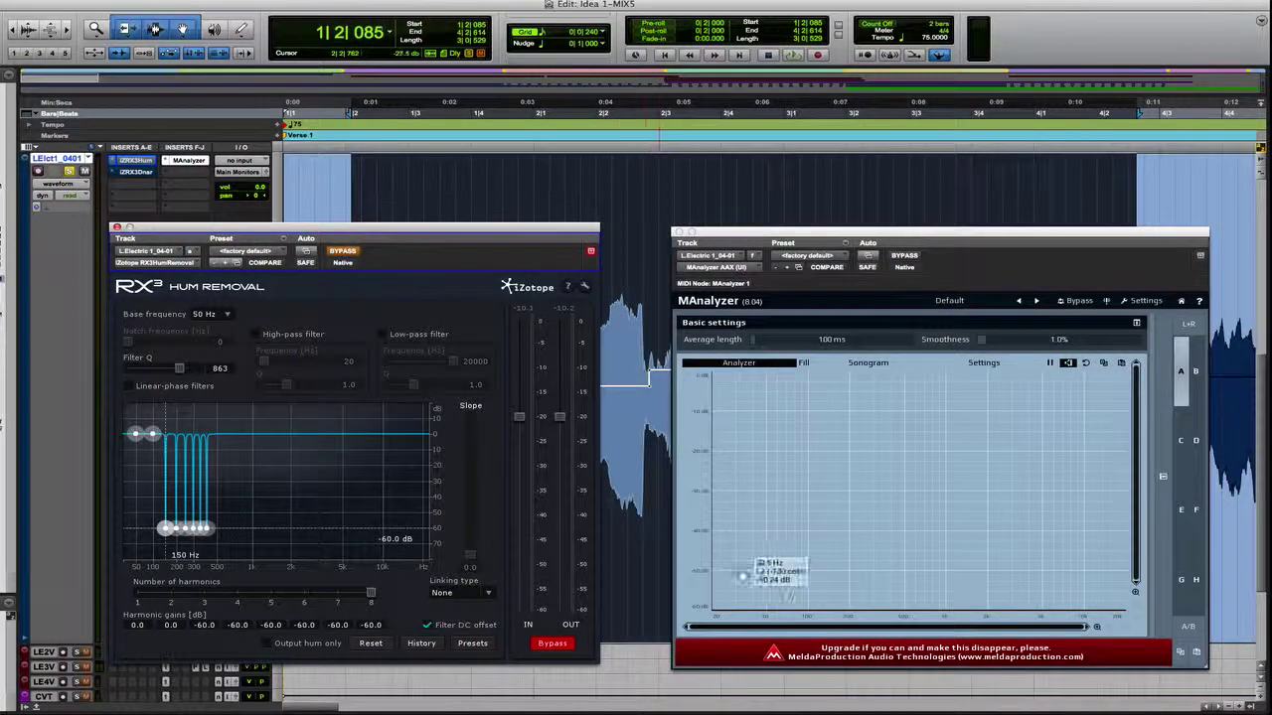
key("space")
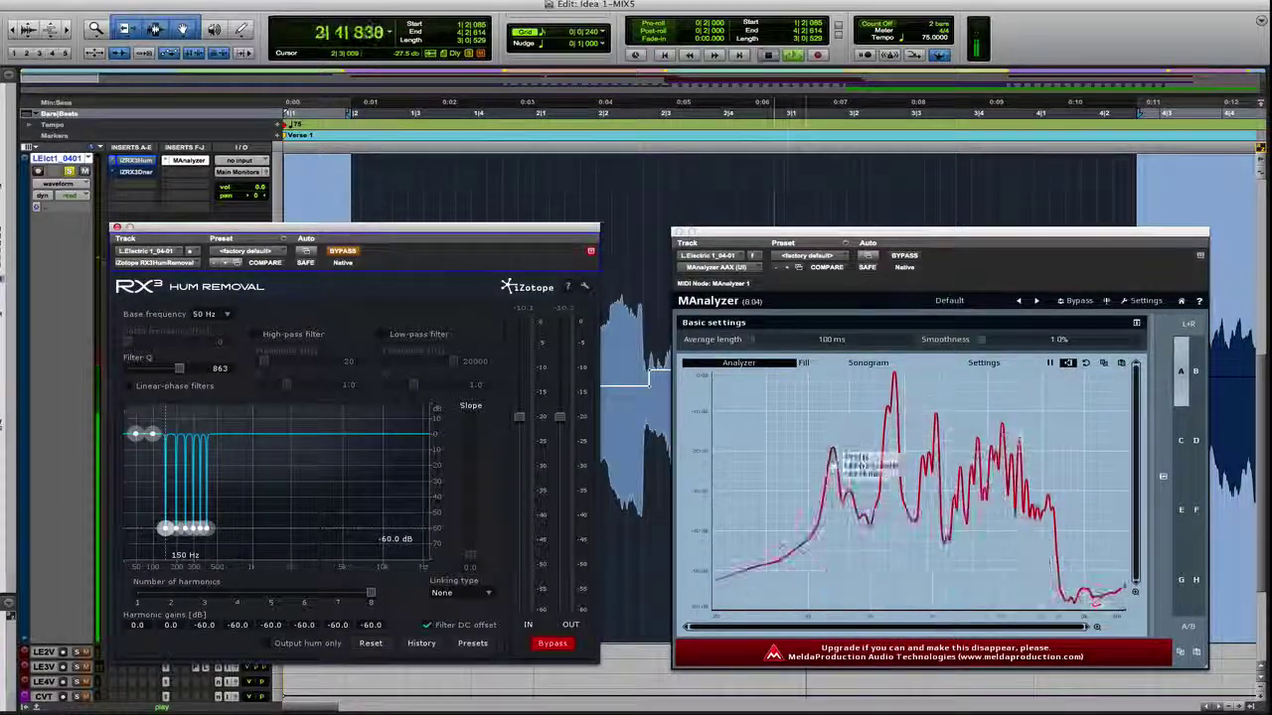
key("space")
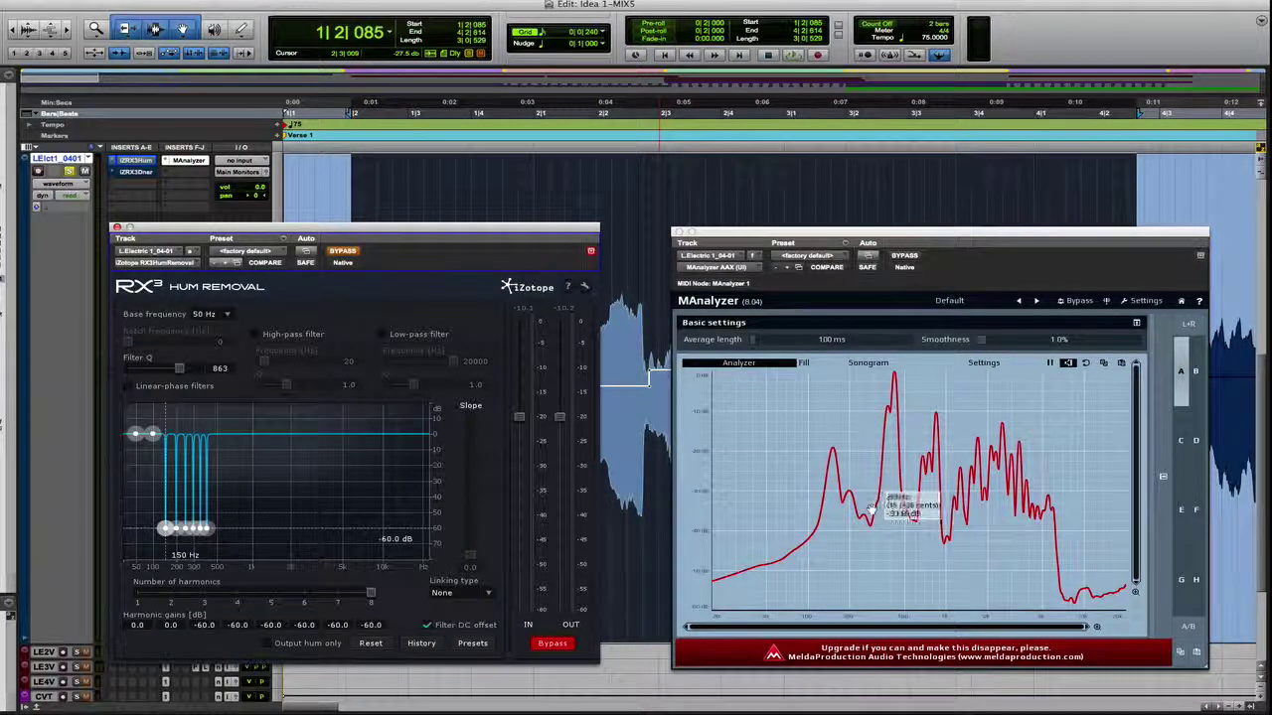
left_click(894, 487)
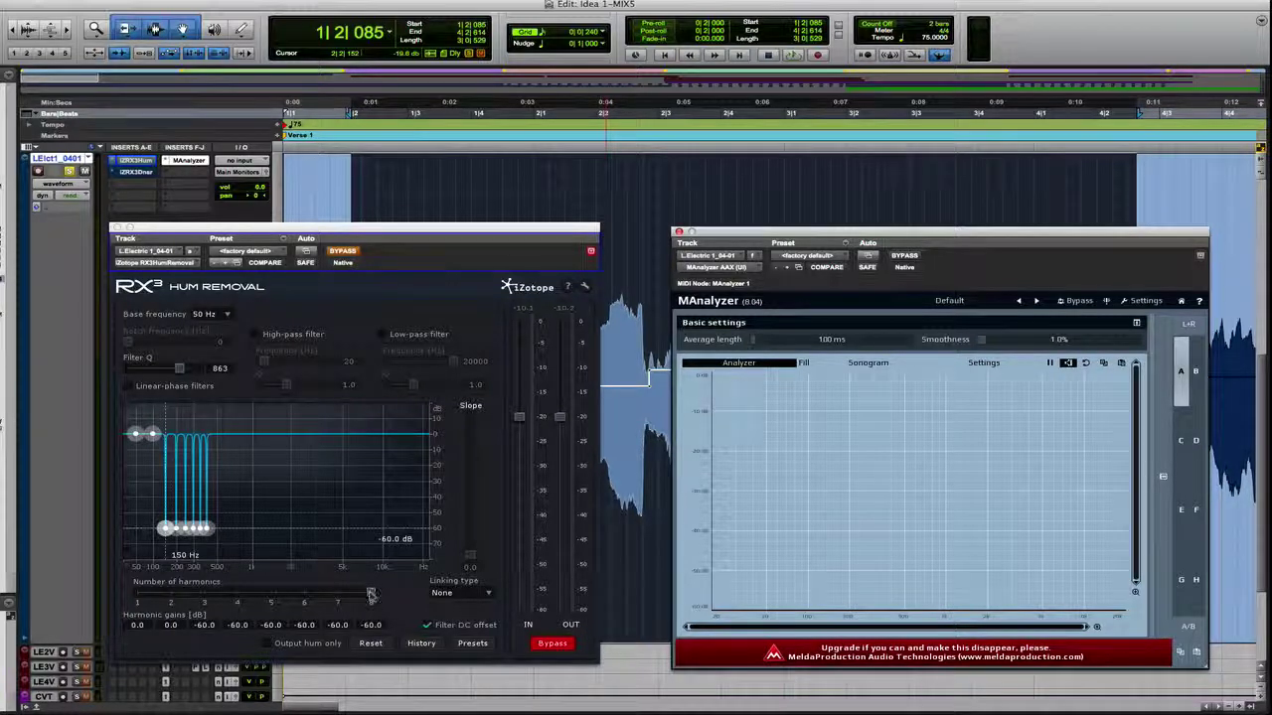
- Reduce the number of harmonics in Hum Removal to 3 and play the selection with the plug-in still bypassed
left_click_drag(371, 594, 315, 594)
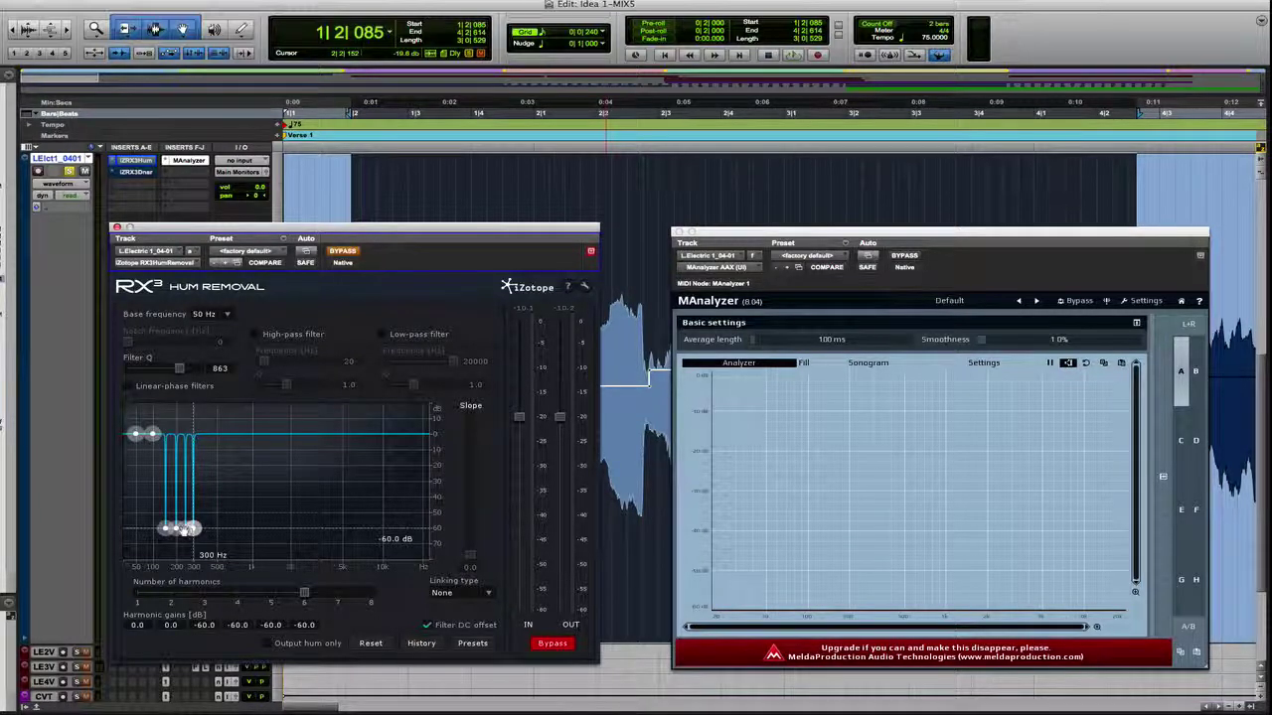
left_click_drag(304, 595, 203, 593)
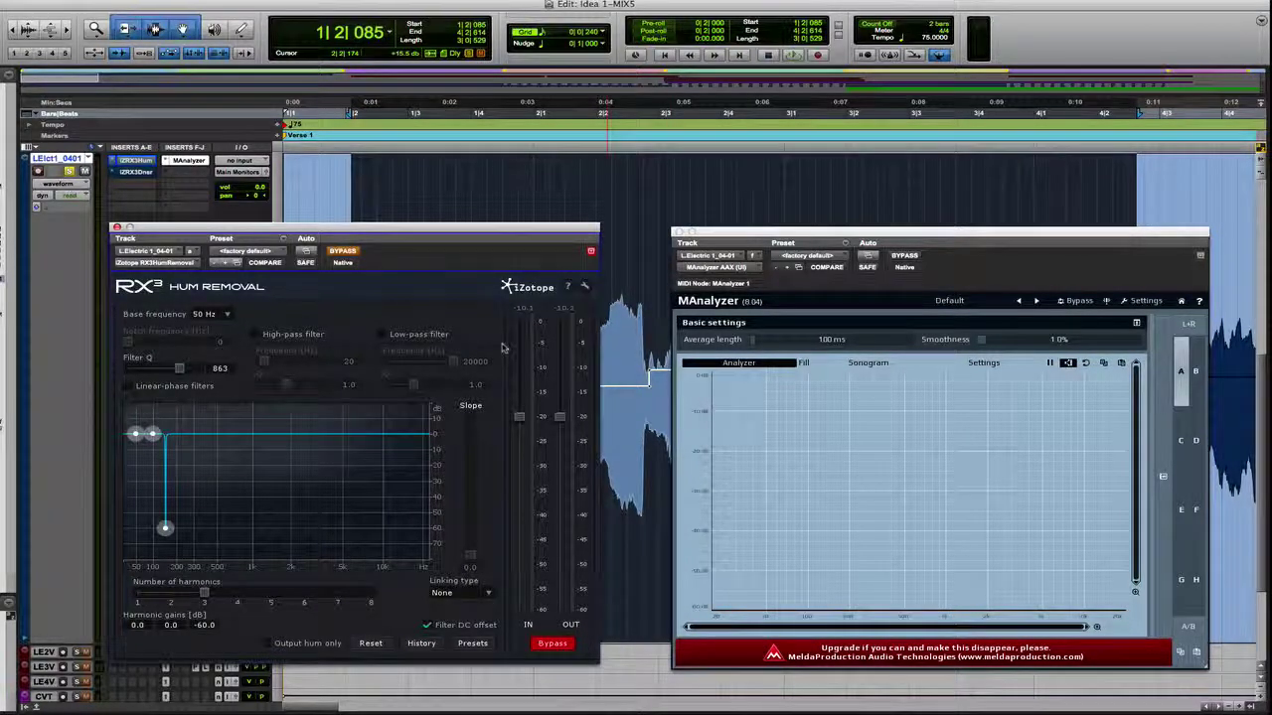
key("space")
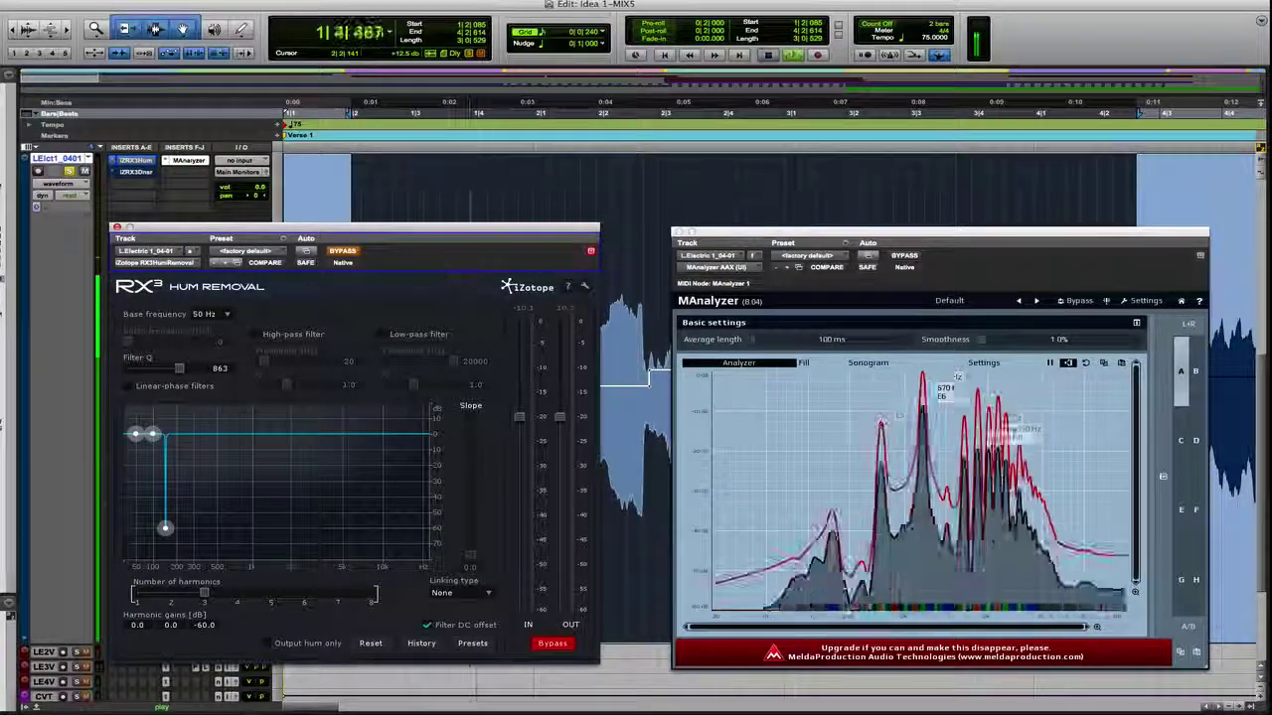
- Re-enable Hum Removal and play the selection to compare the spectrum filtered with three harmonics in MAnalyzer
key("space")
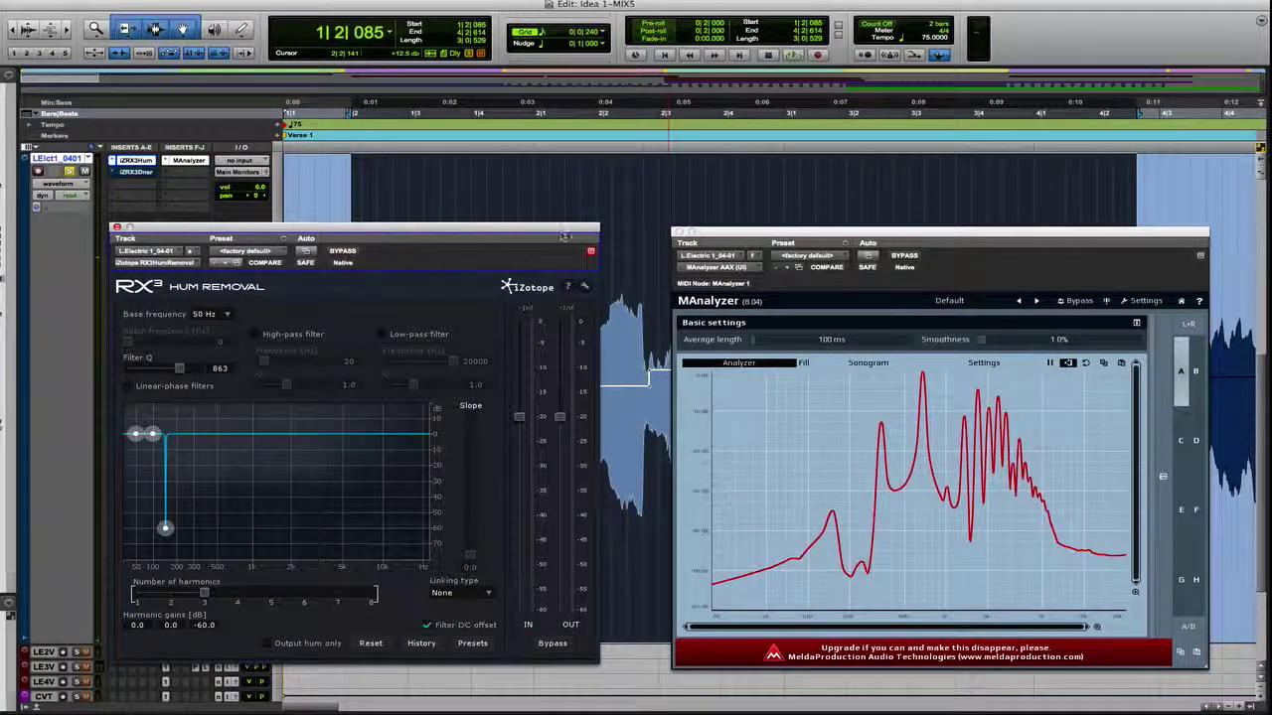
key("space")
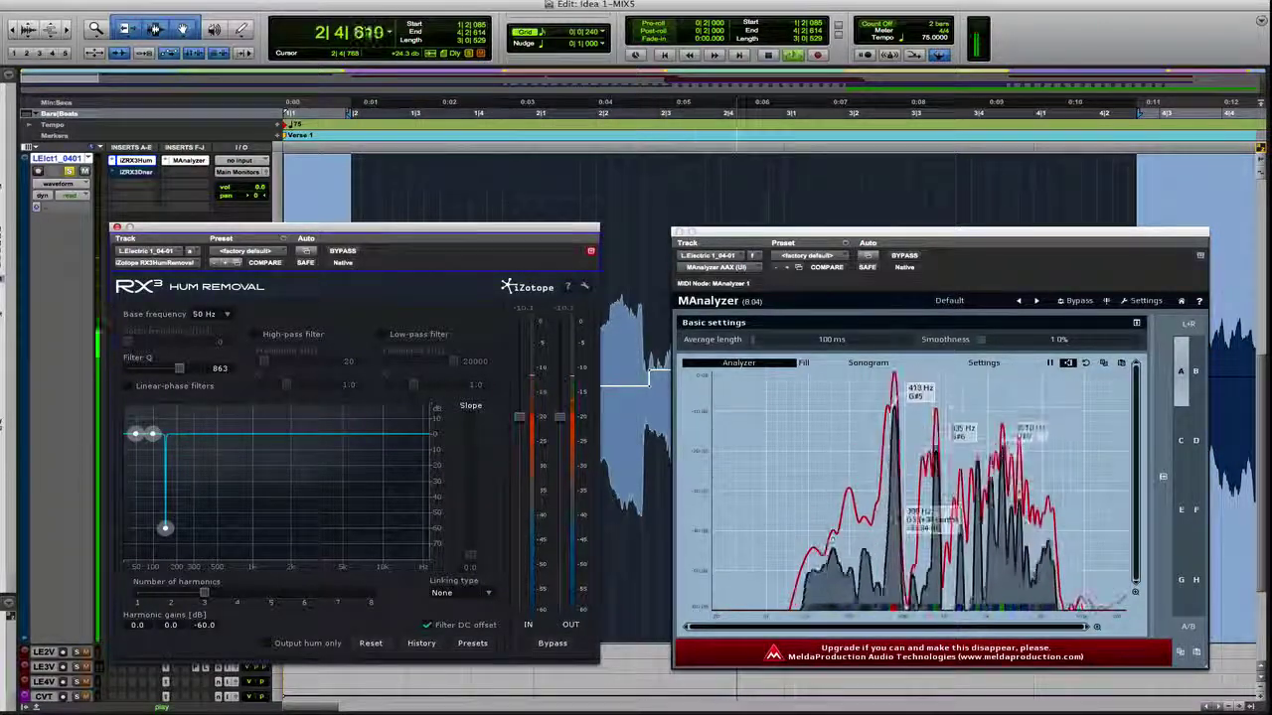
key("space")
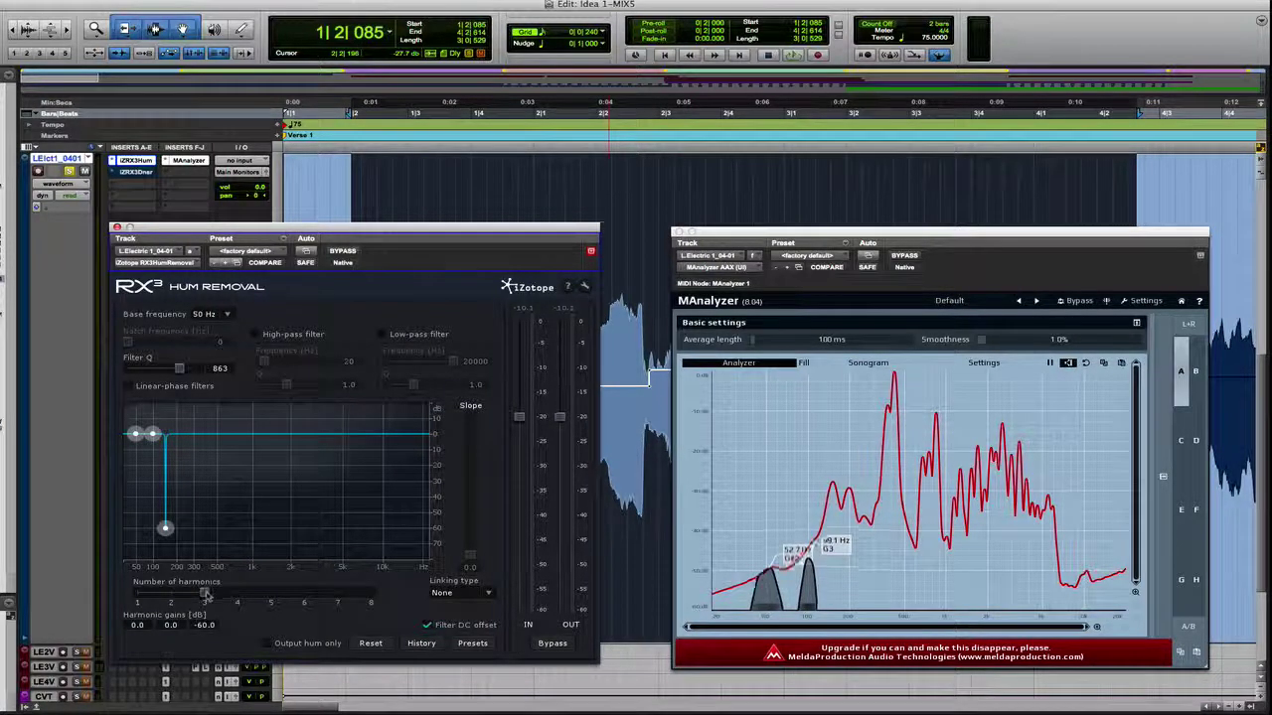
- Raise the number of harmonics in Hum Removal to 5 and play the selection to check the filtering
left_click_drag(204, 594, 235, 594)
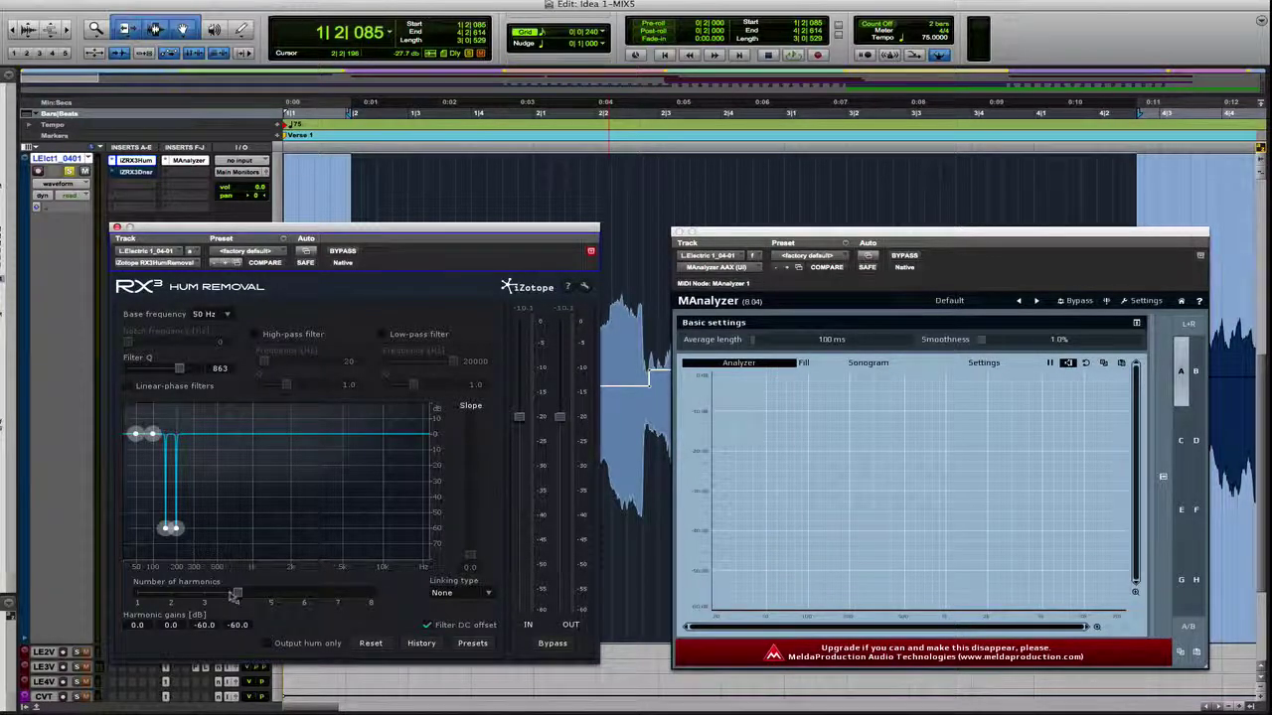
left_click_drag(235, 594, 268, 594)
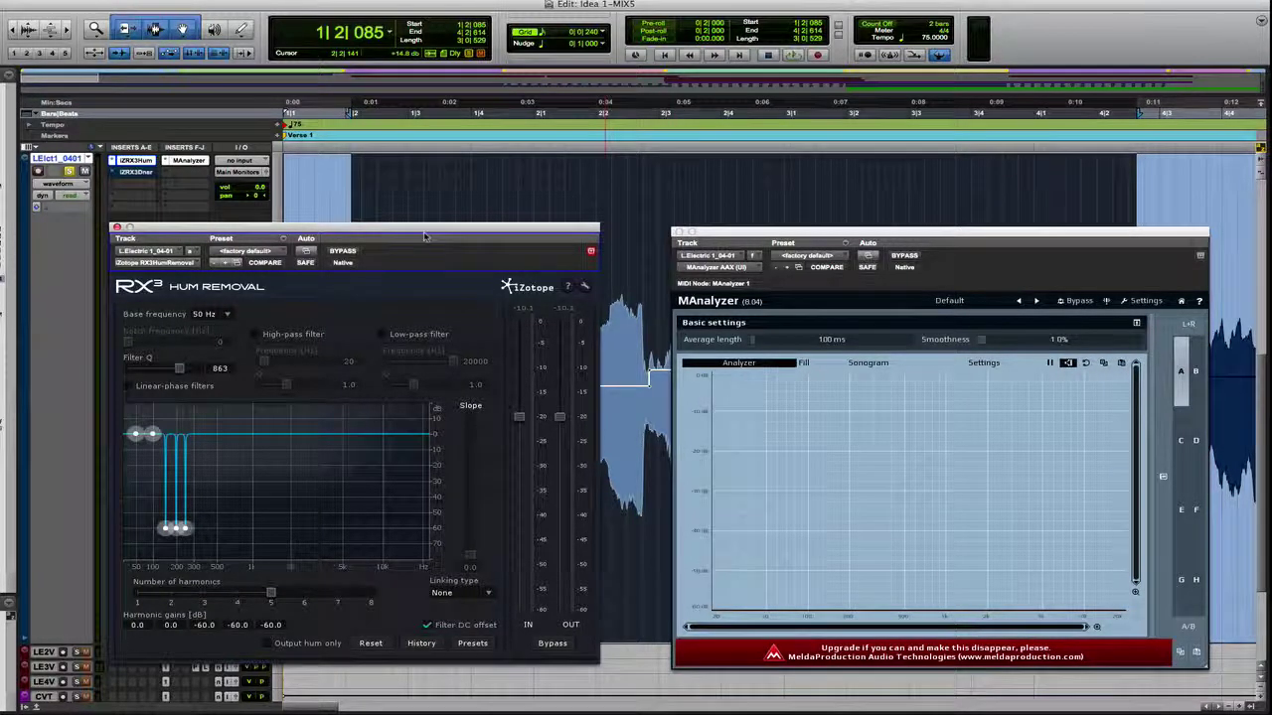
key("space")
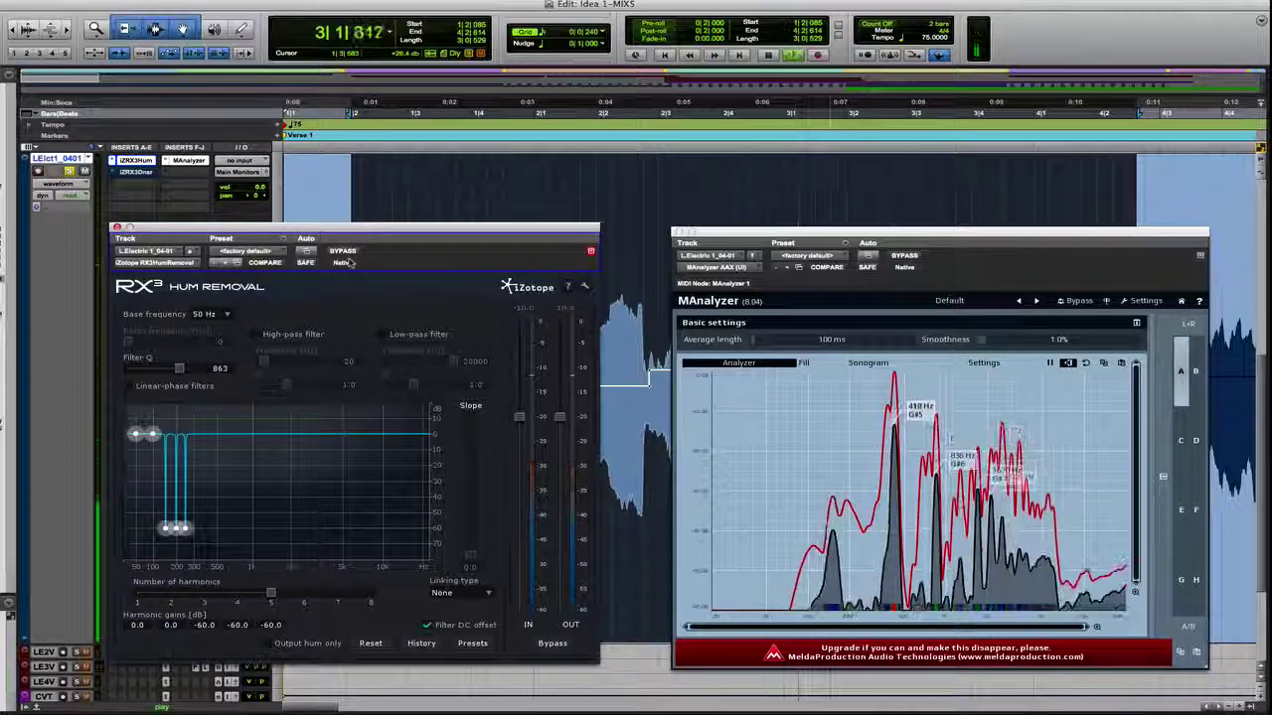
key("space")
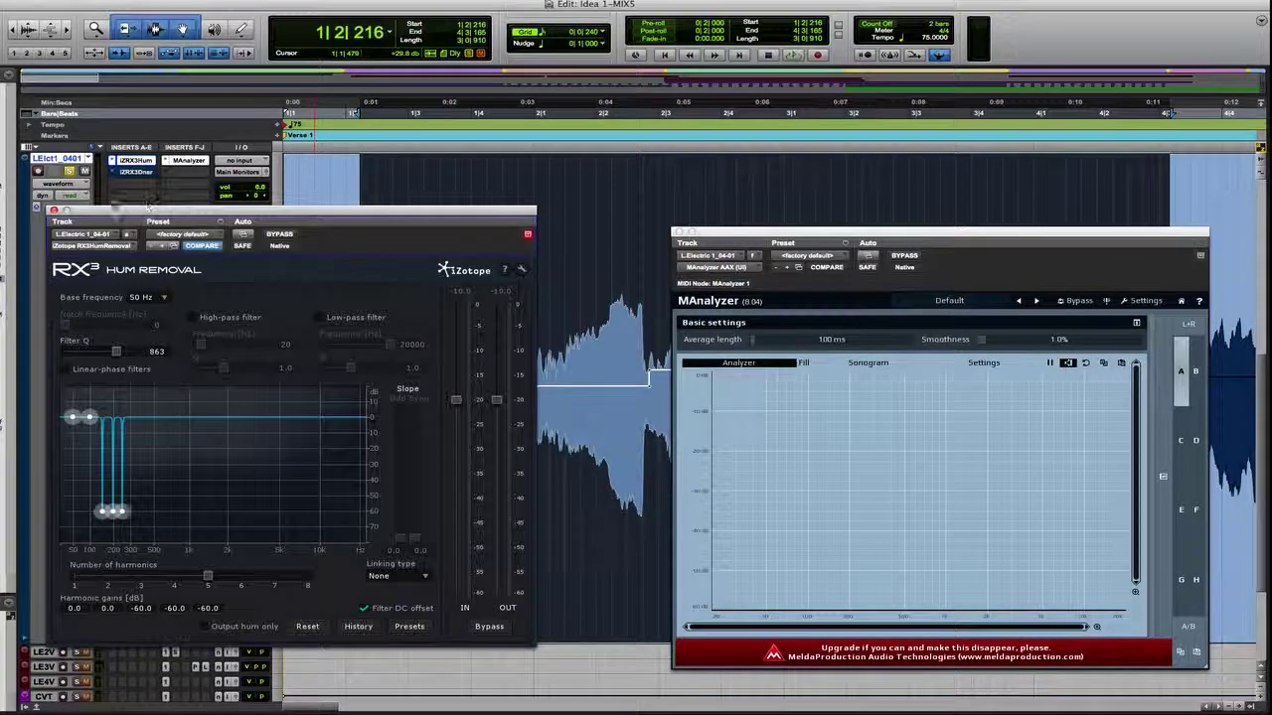
- Close the Hum Removal window and play the selection repeatedly to examine the remaining noise in MAnalyzer
left_click(54, 211)
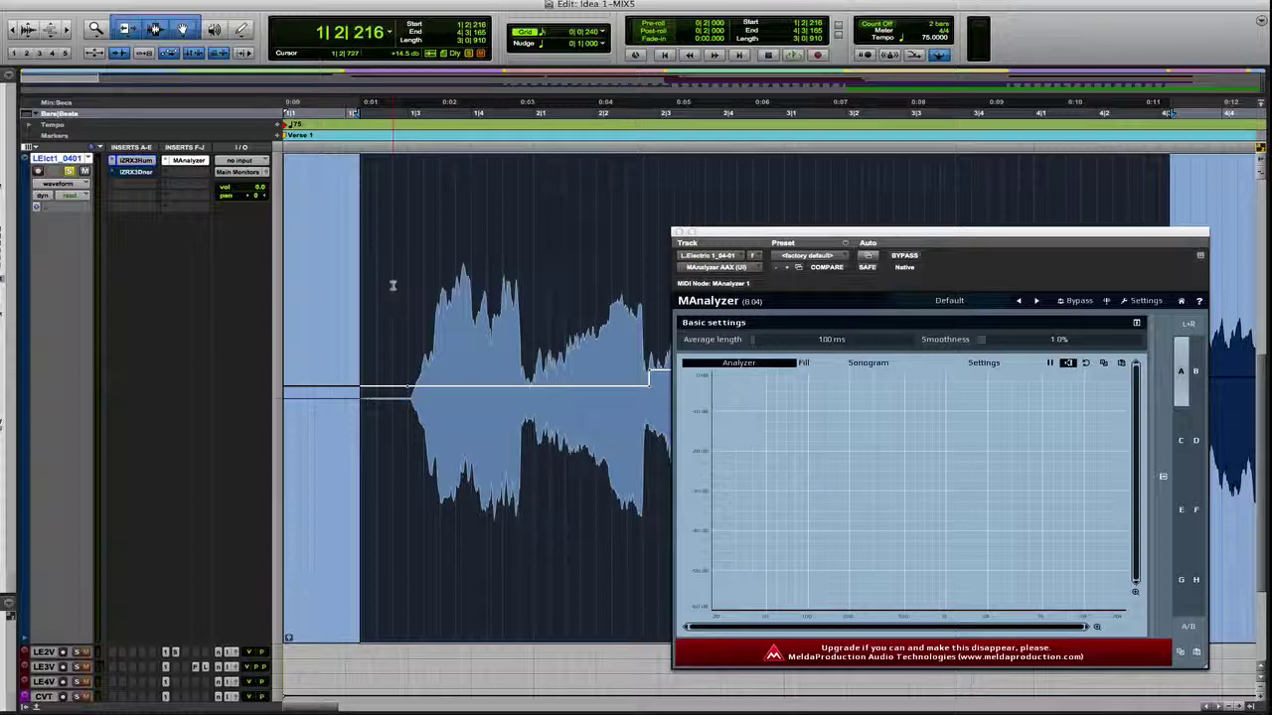
key("space")
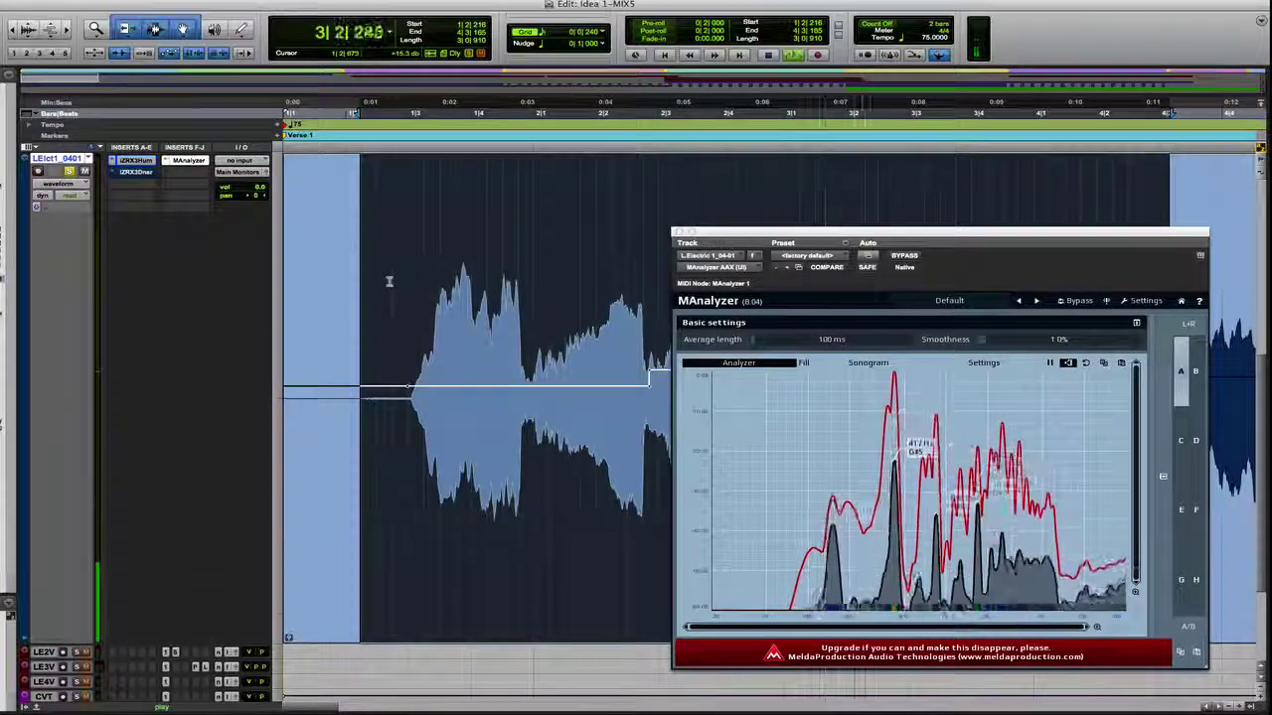
key("space")
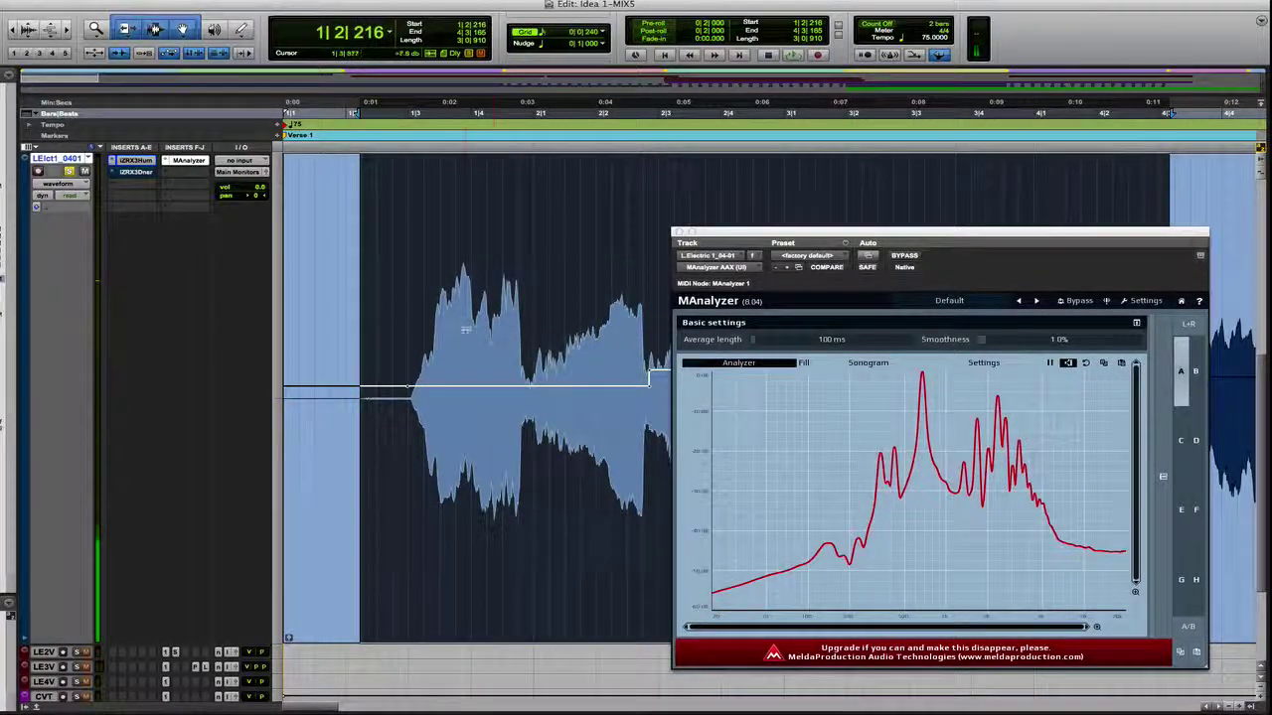
key("space")
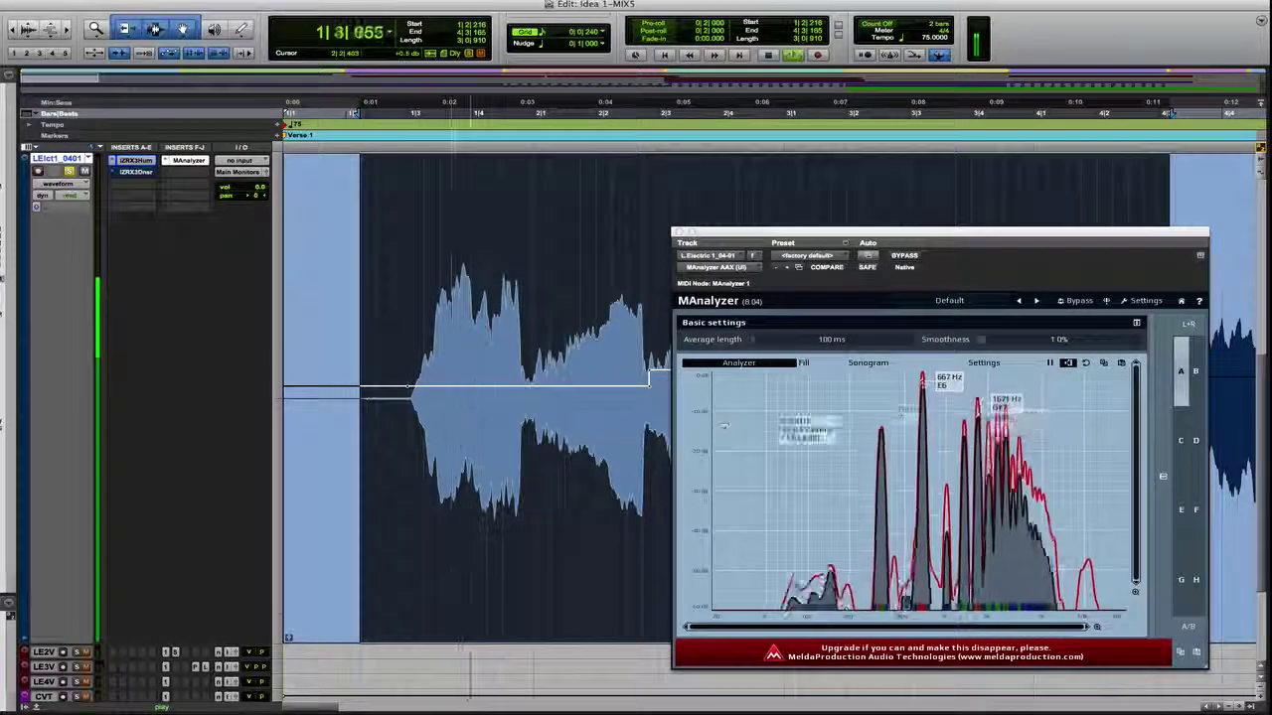
key("space")
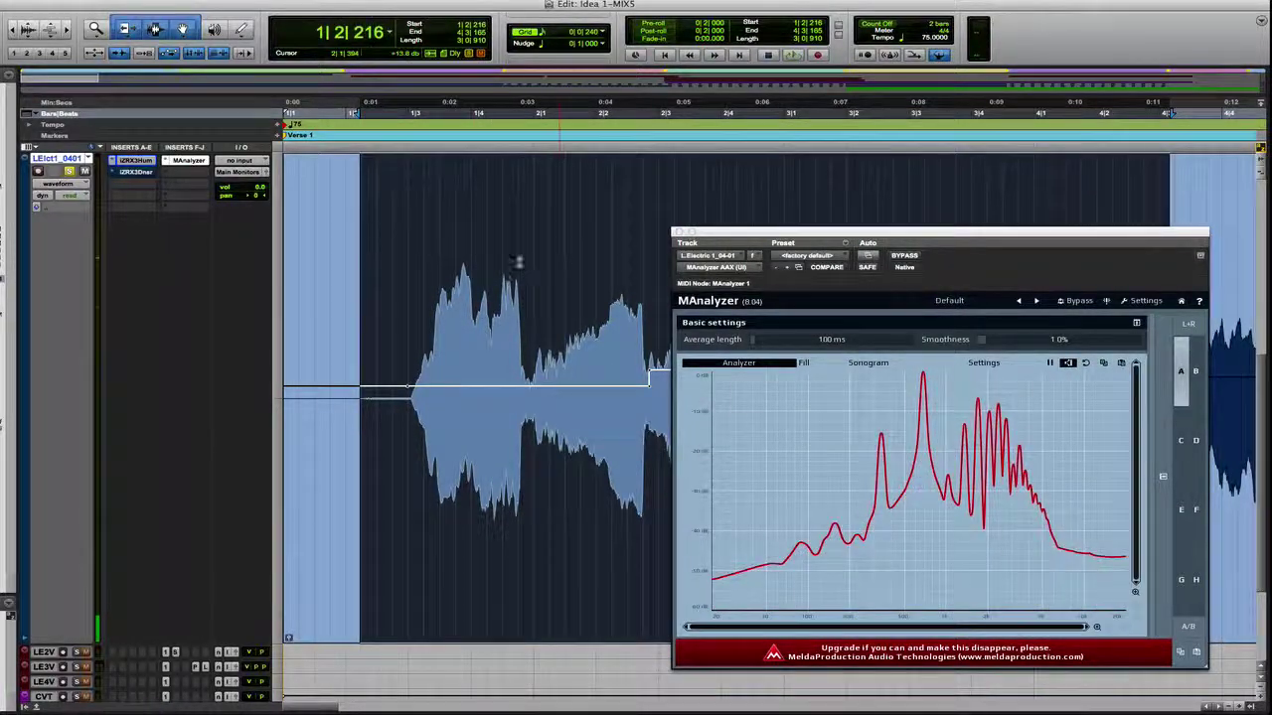
key("space")
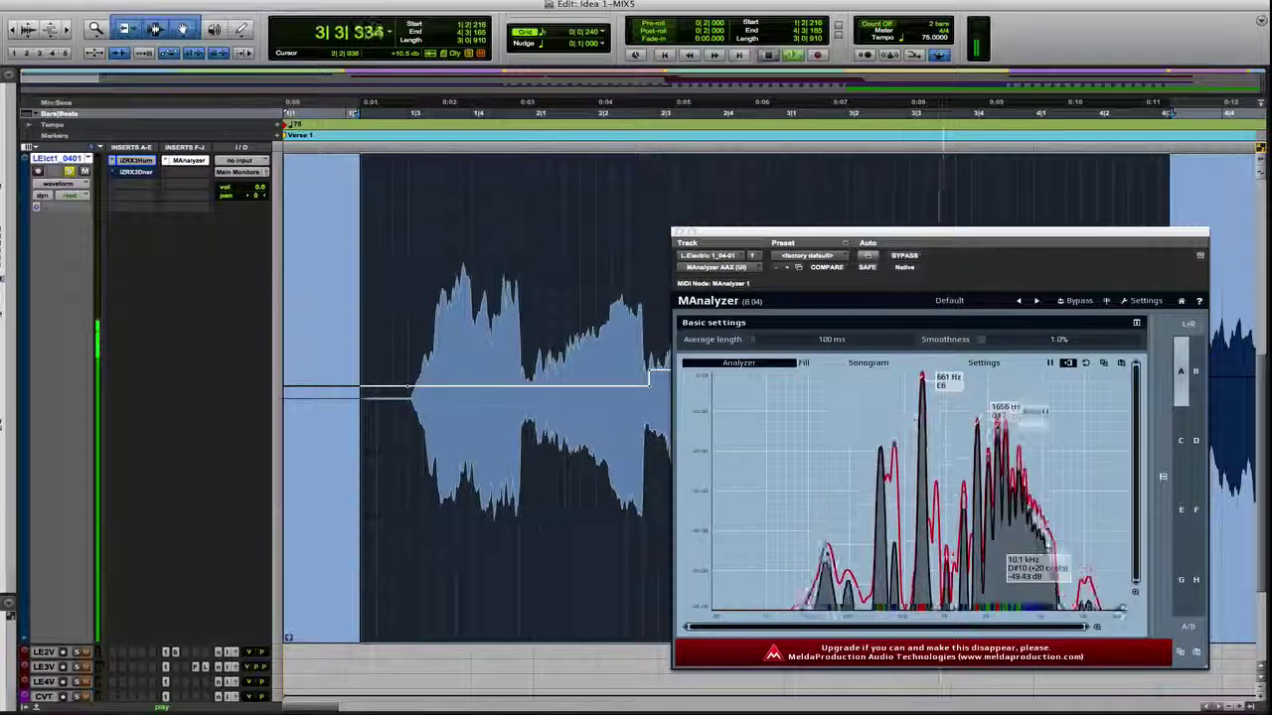
key("space")
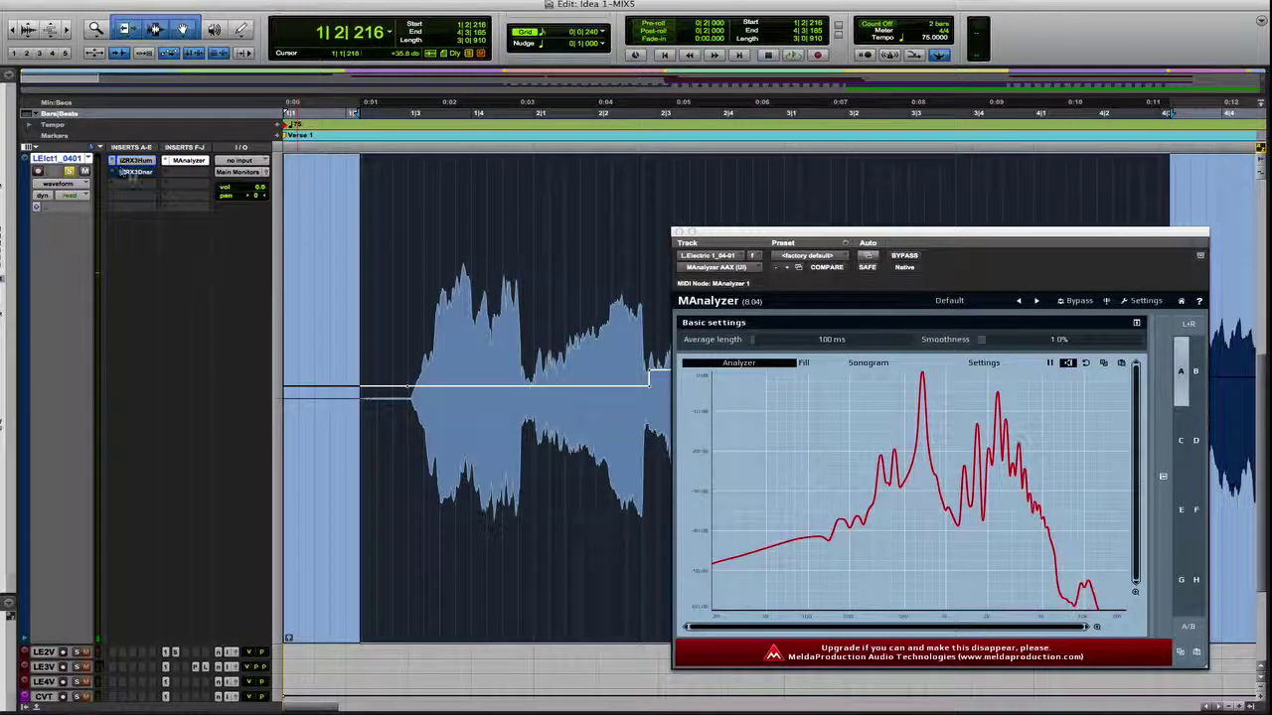
- Open RX3 Denoiser beside MAnalyzer, take it out of bypass and play the selection through it
left_click(135, 172)
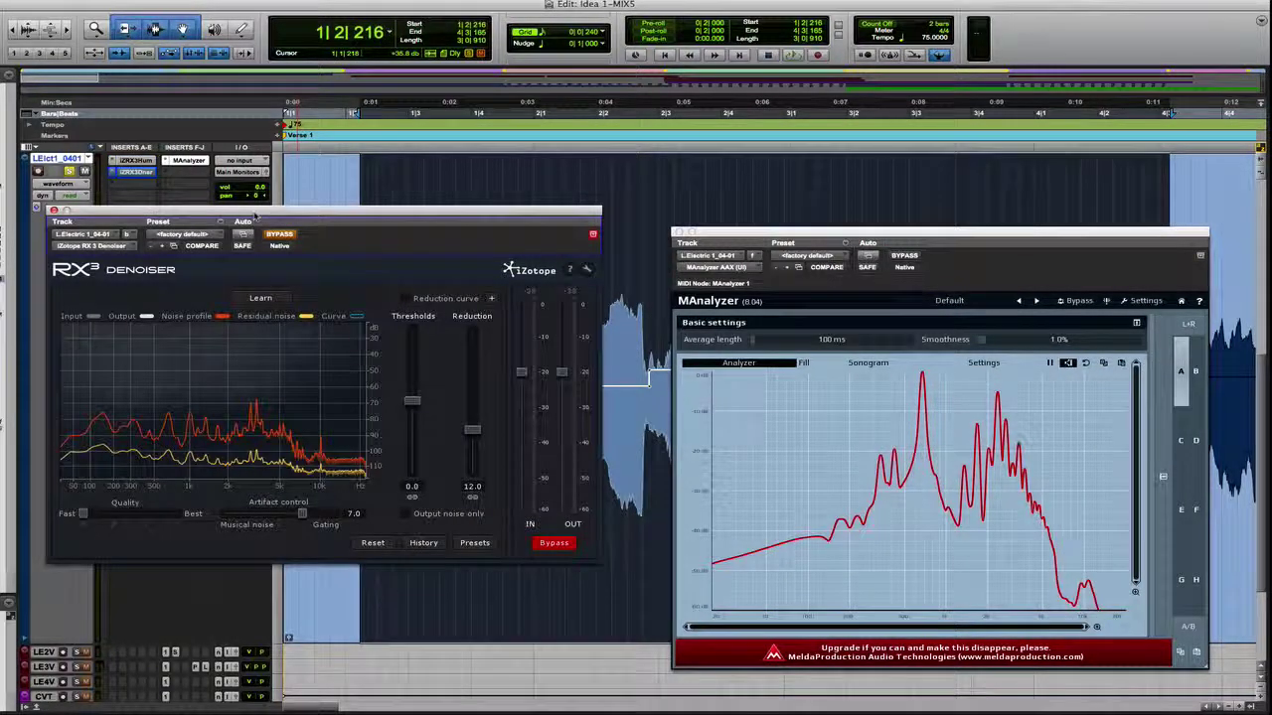
left_click_drag(256, 216, 295, 222)
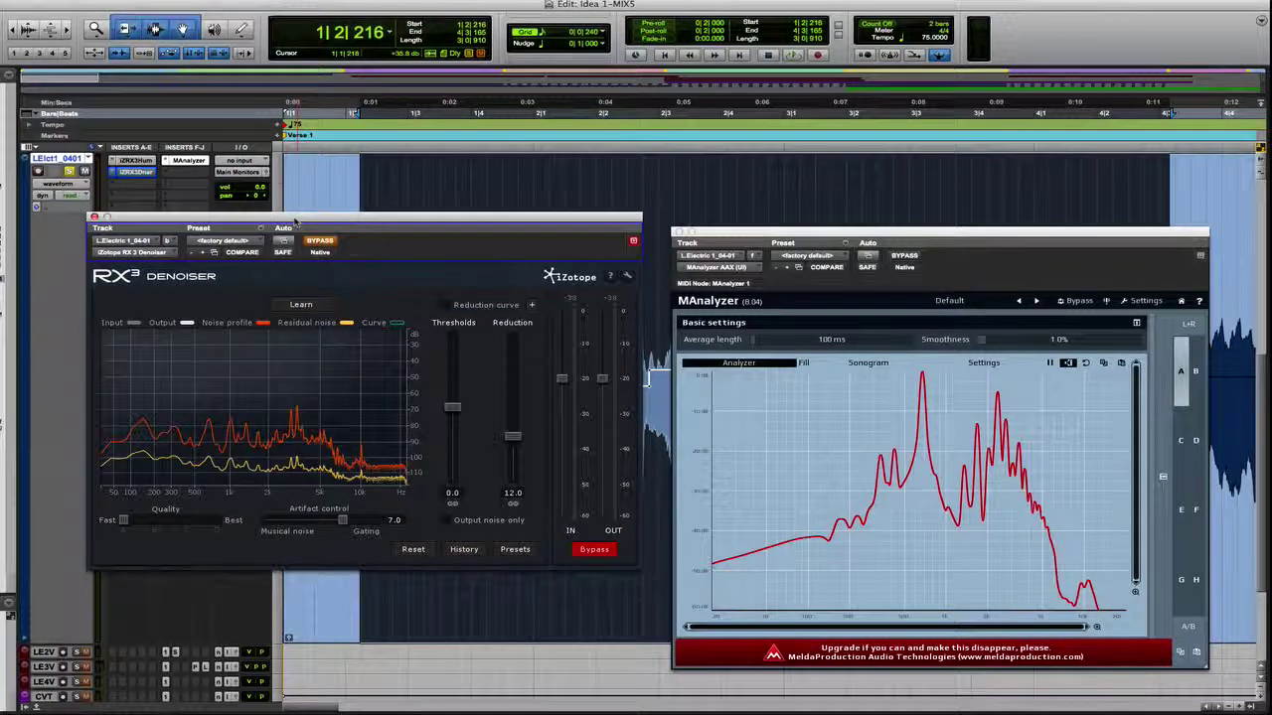
left_click(330, 243)
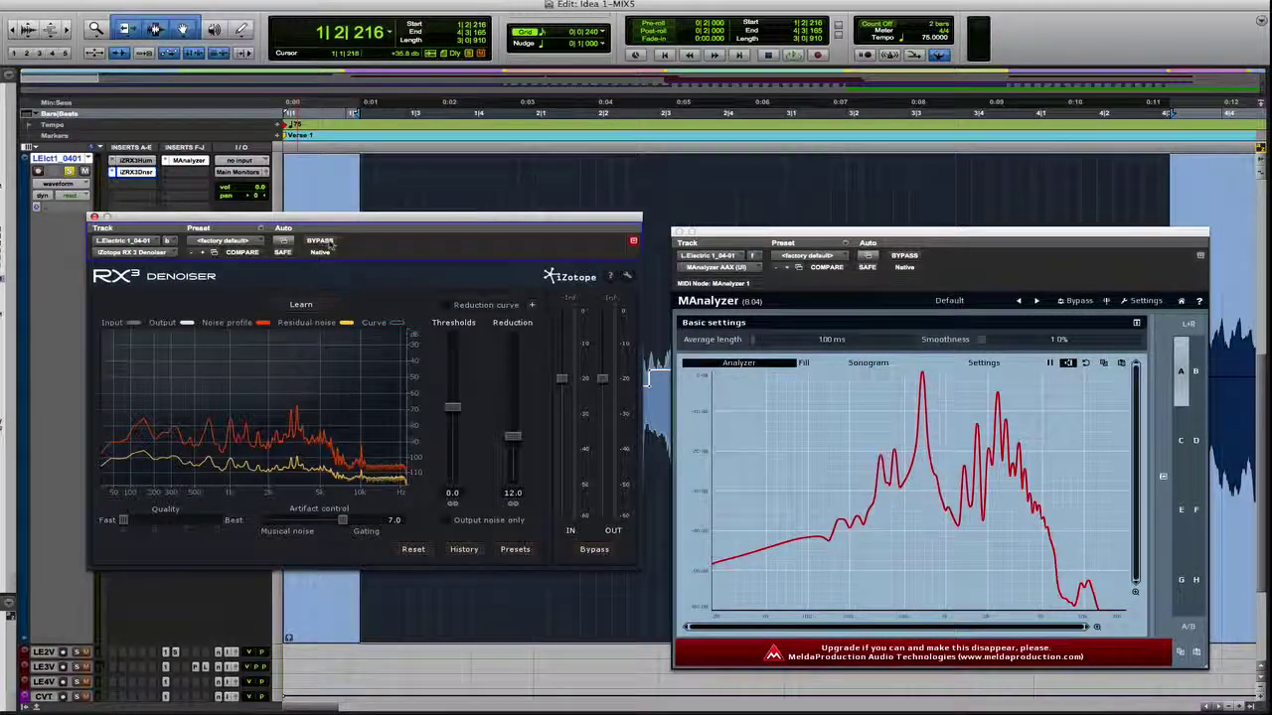
mouse_move(339, 224)
left_mouse_down()
mouse_move(406, 224)
mouse_move(364, 231)
left_mouse_up()
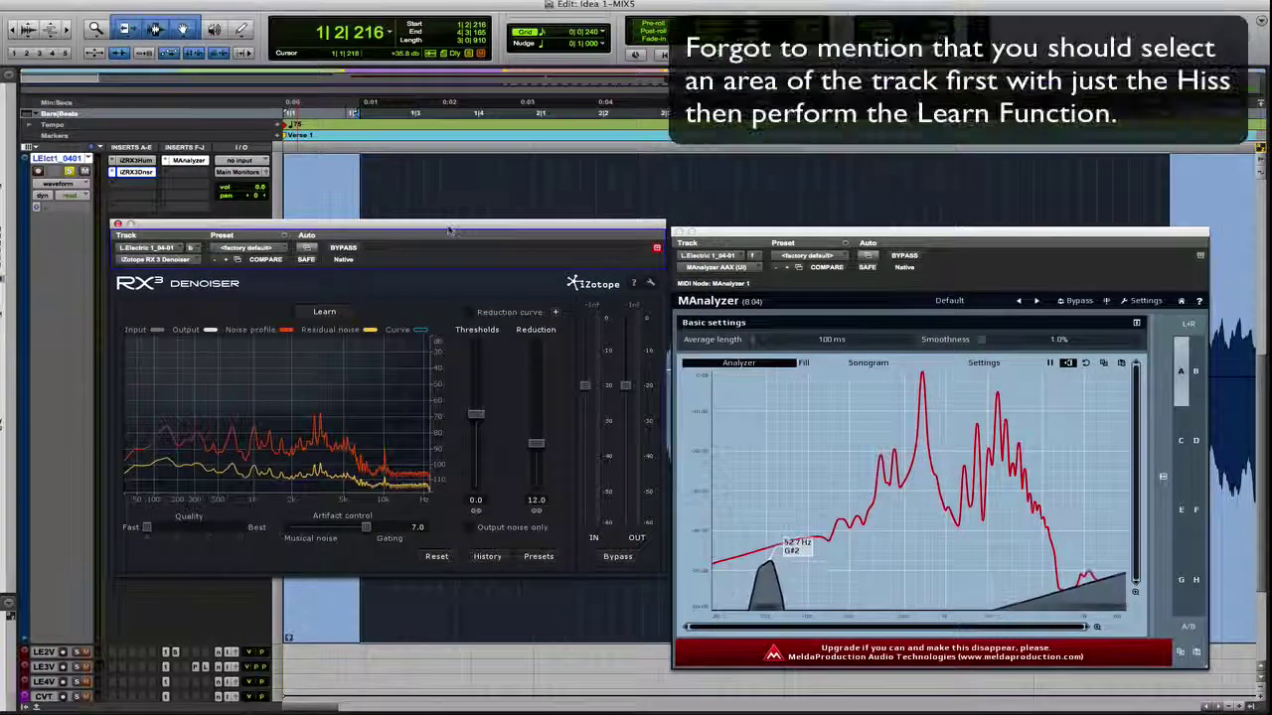
left_click_drag(450, 234, 455, 190)
key("space")
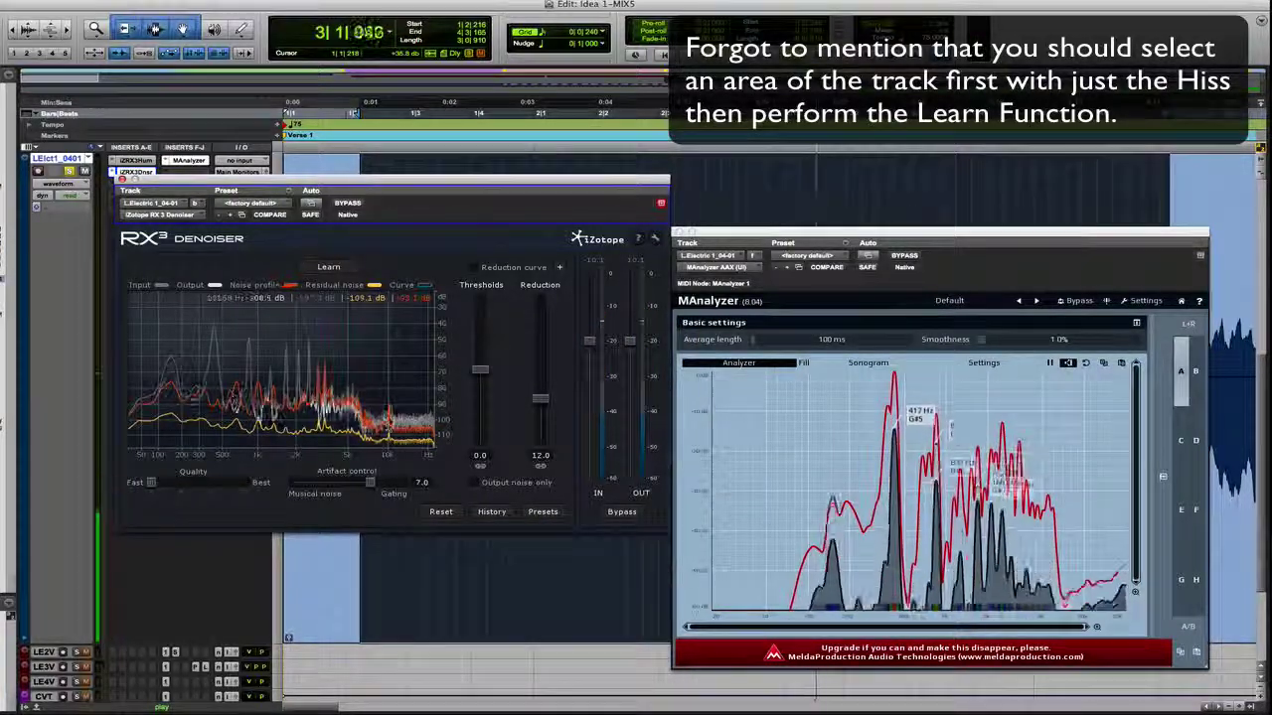
key("space")
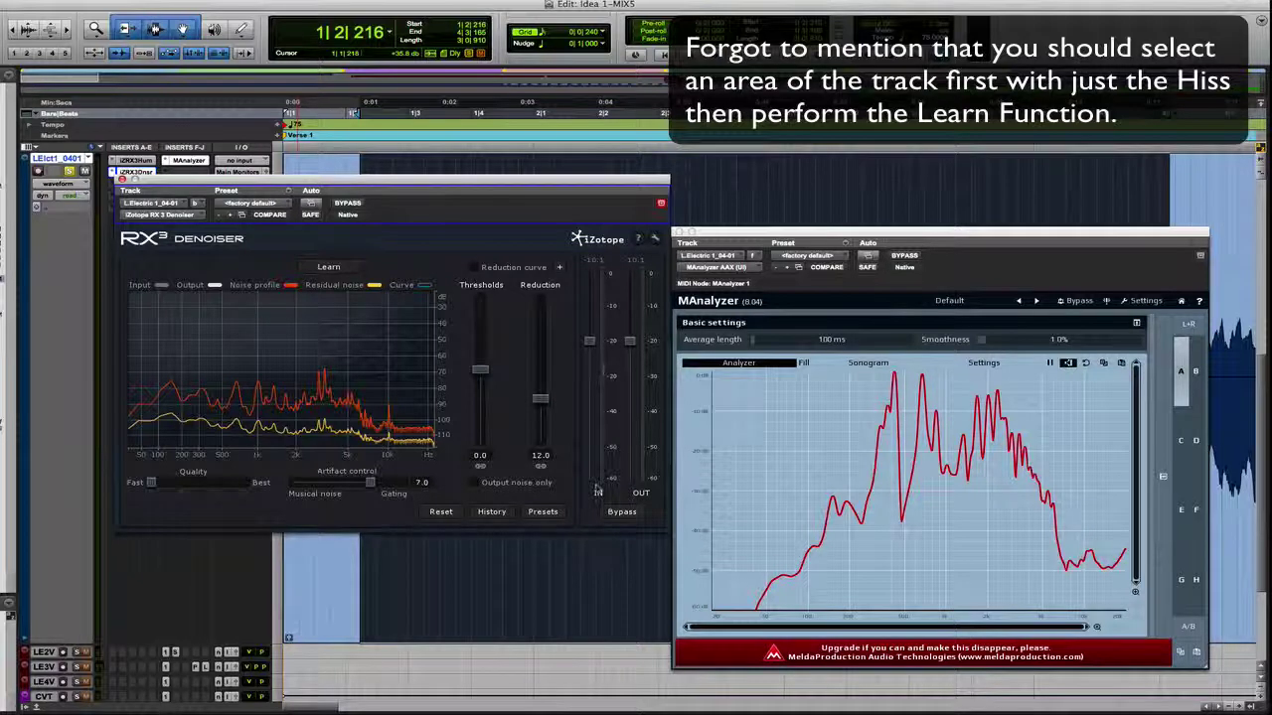
- Enable the Denoiser's reduction curve, shape a narrow notch in it at about 10 kHz and play the selection
left_click(475, 269)
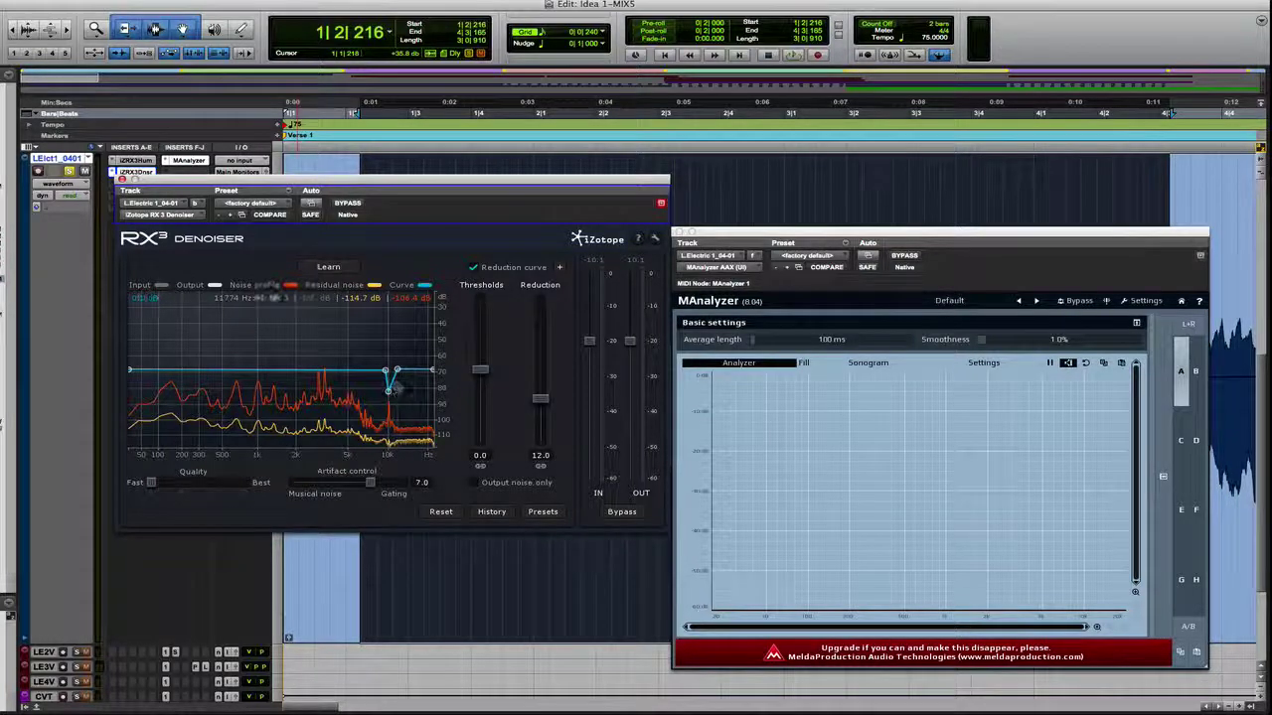
left_click_drag(389, 395, 389, 388)
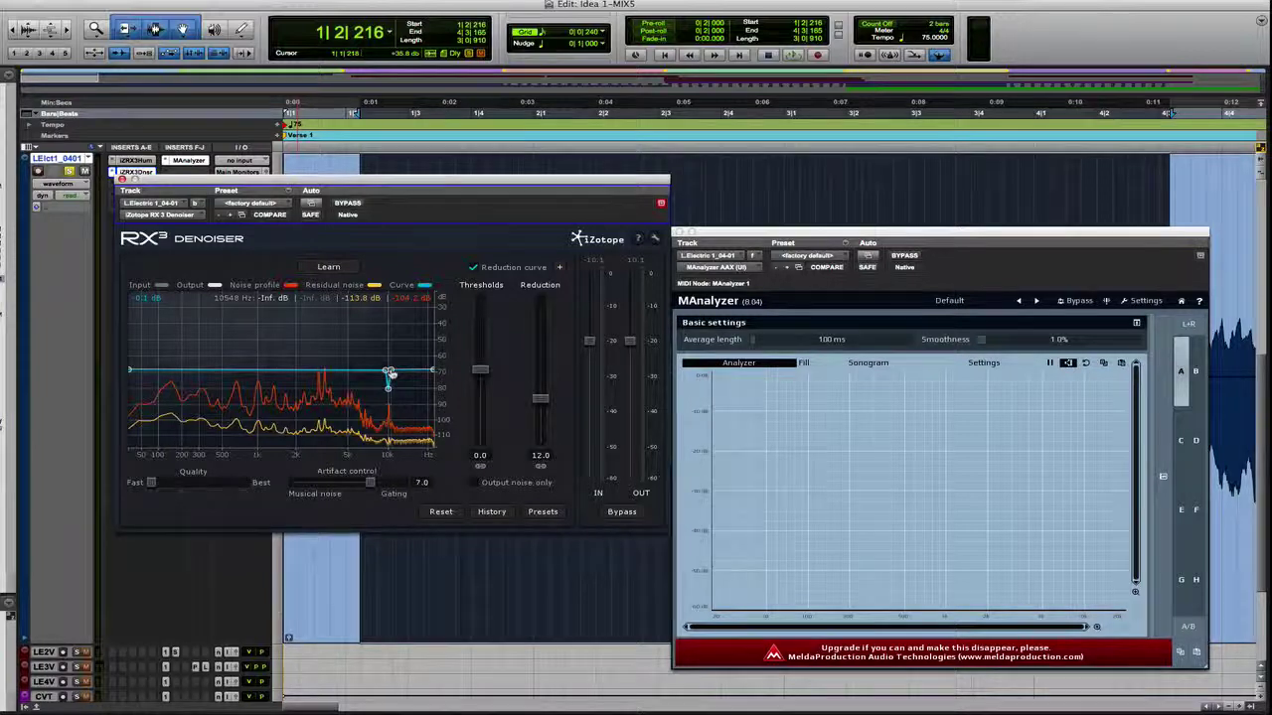
left_click_drag(388, 373, 388, 371)
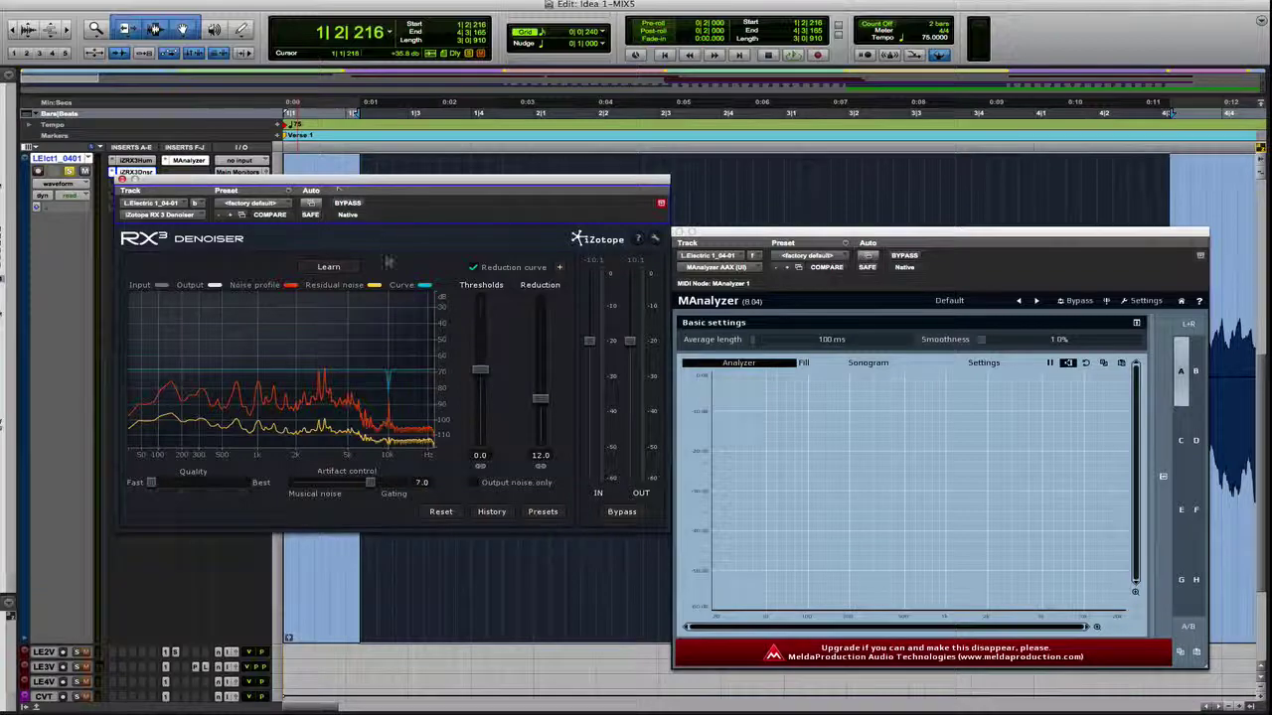
key("space")
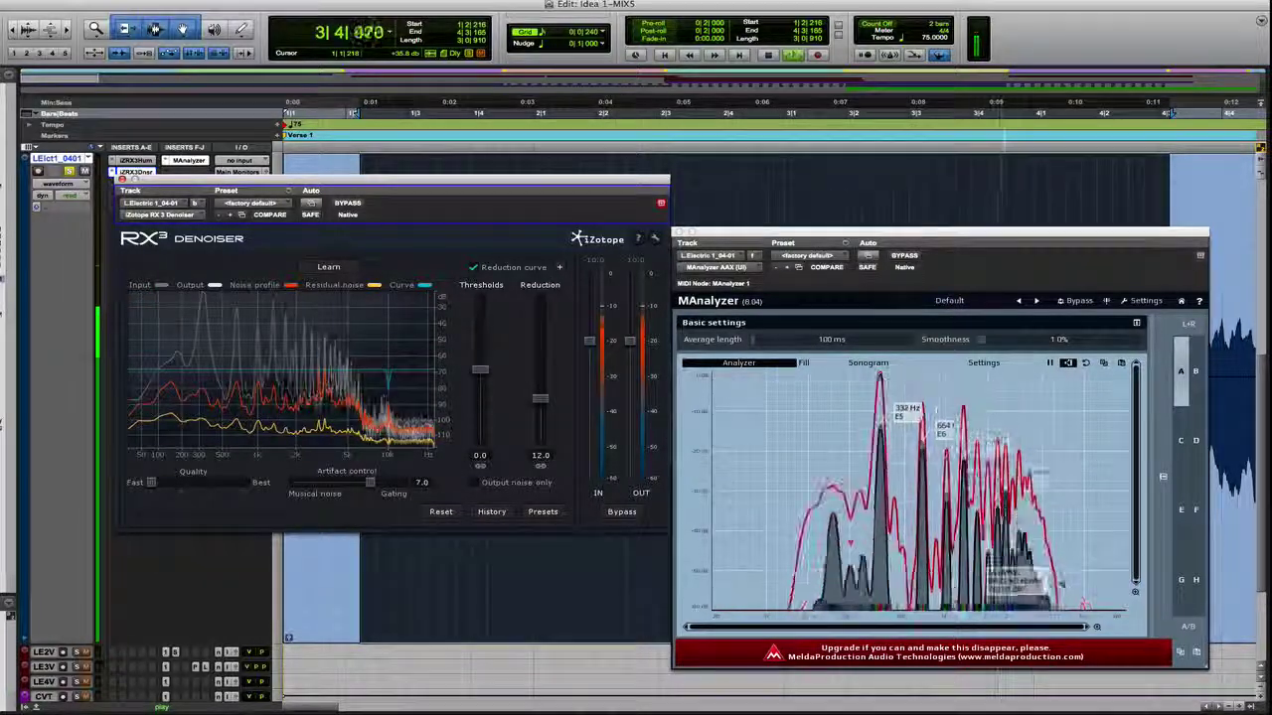
key("space")
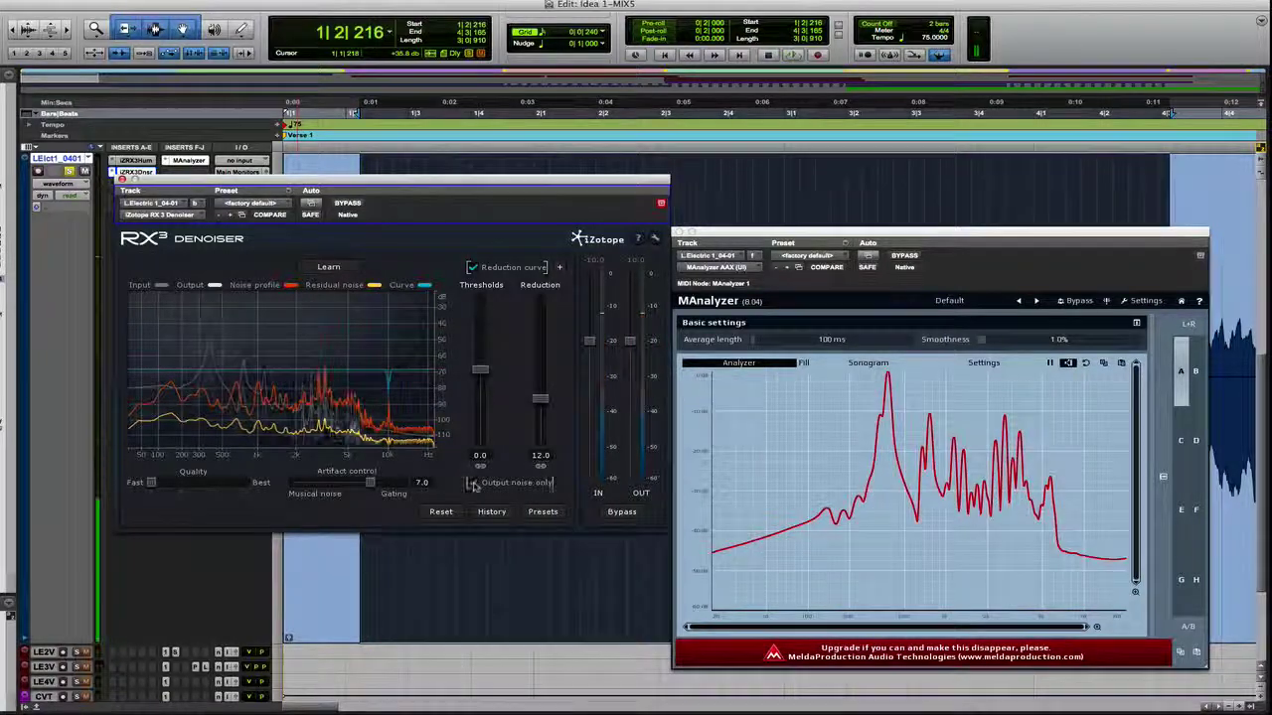
- Audition only the noise the Denoiser removes by playing the selection with Output noise only enabled, and restore normal output
left_click(473, 484)
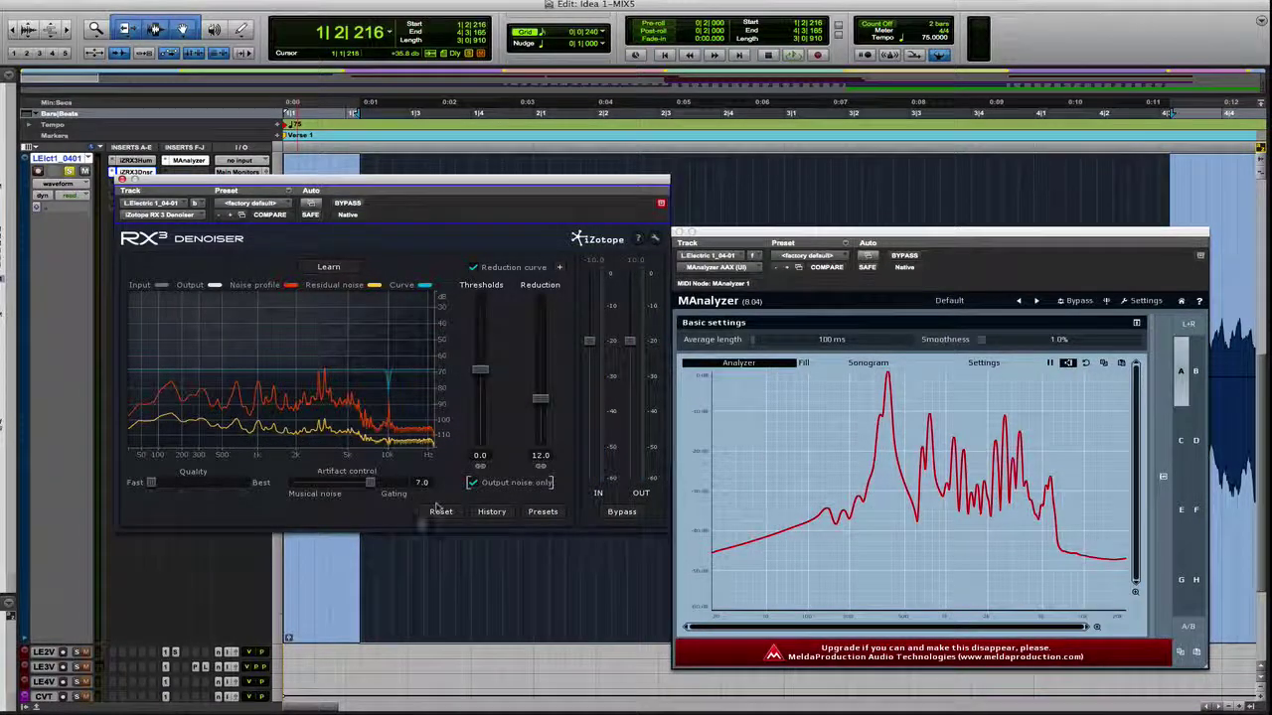
key("space")
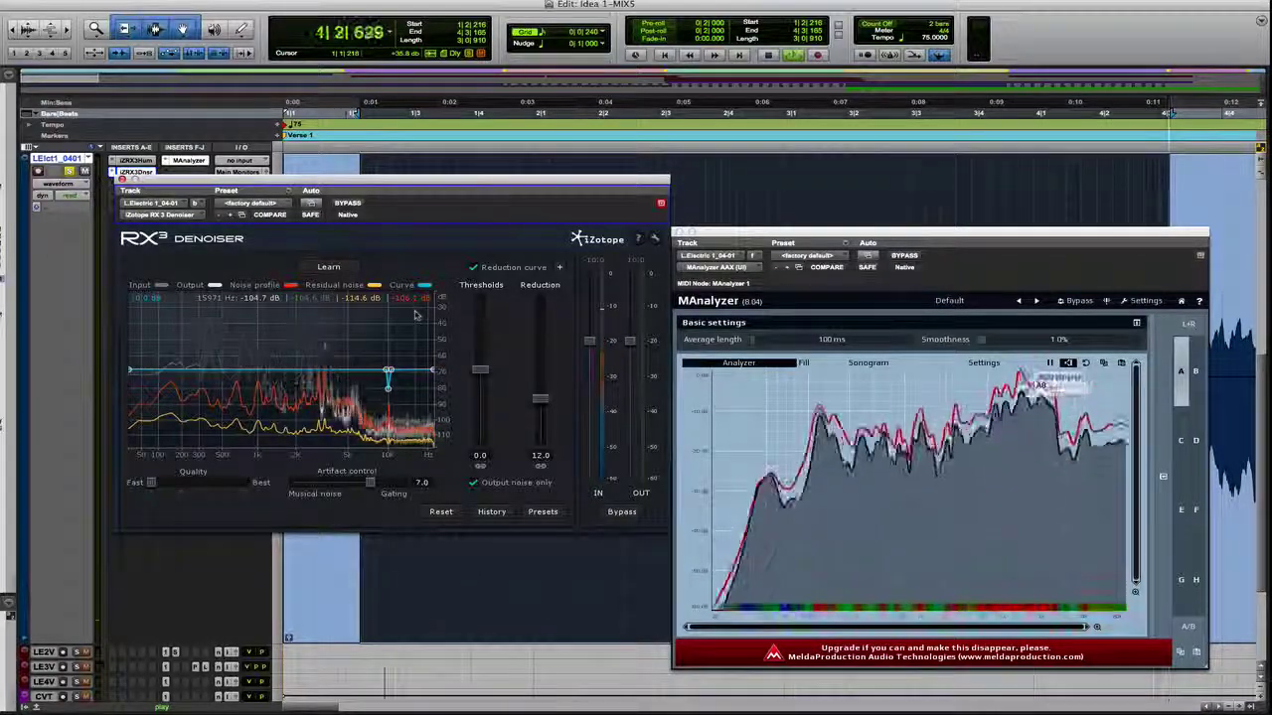
key("space")
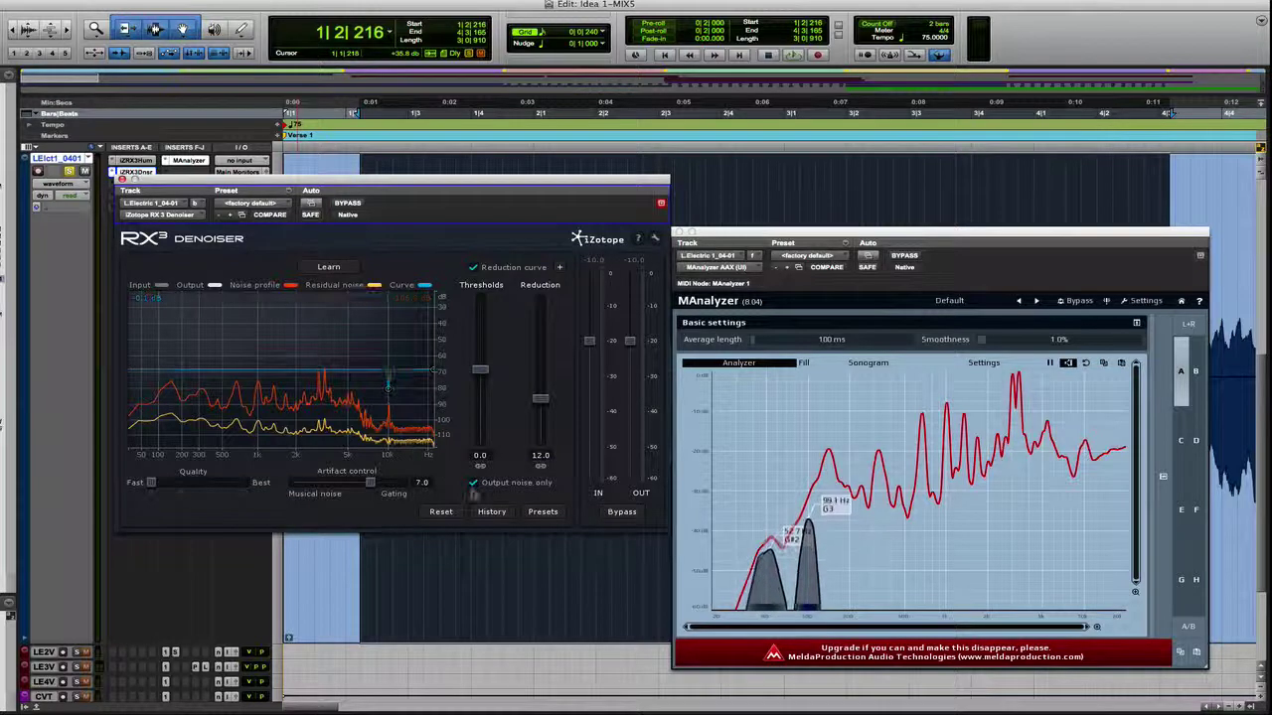
left_click(505, 480)
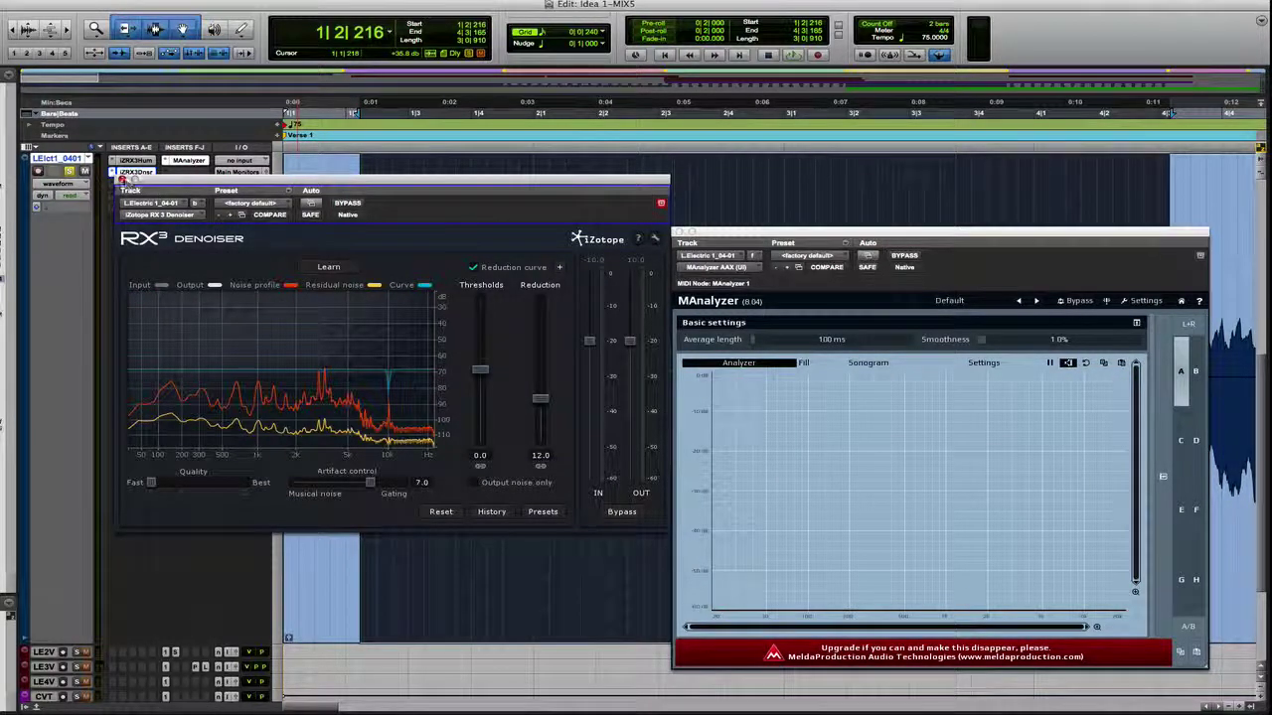
- Close the Denoiser and MAnalyzer windows and copy the plug-in settings from the track's Hum Removal insert
left_click(122, 179)
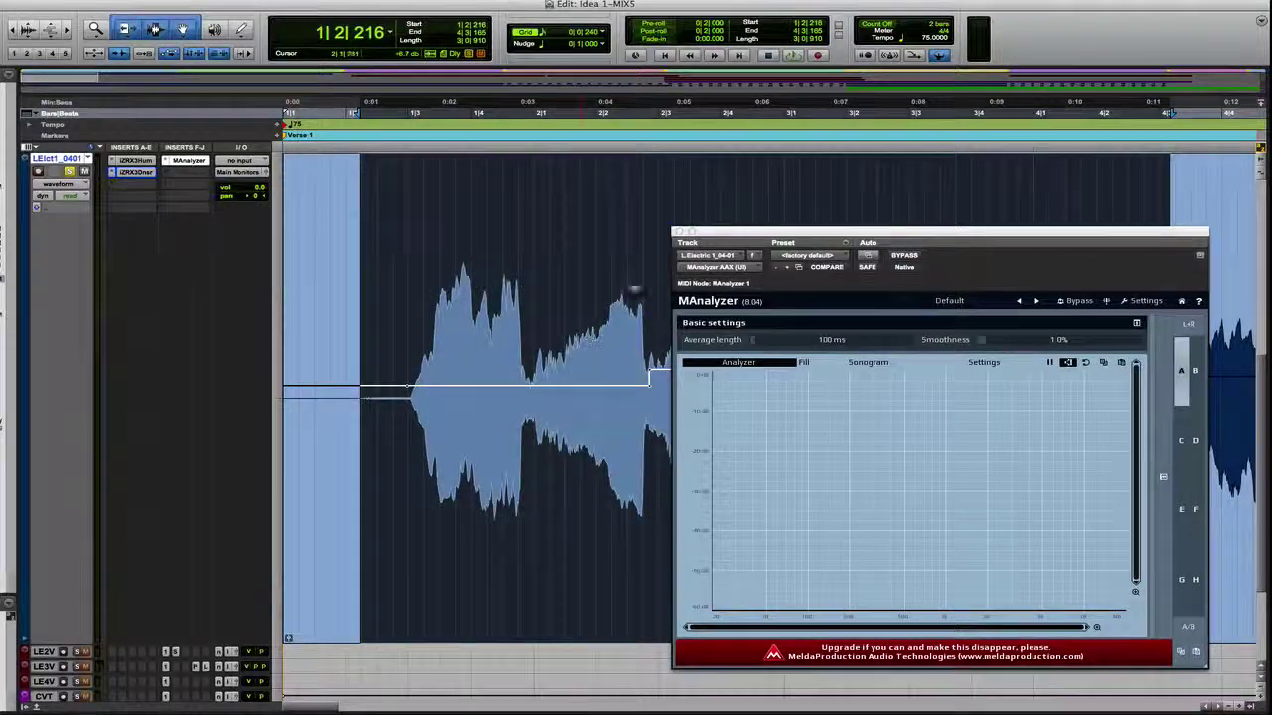
left_click(679, 236)
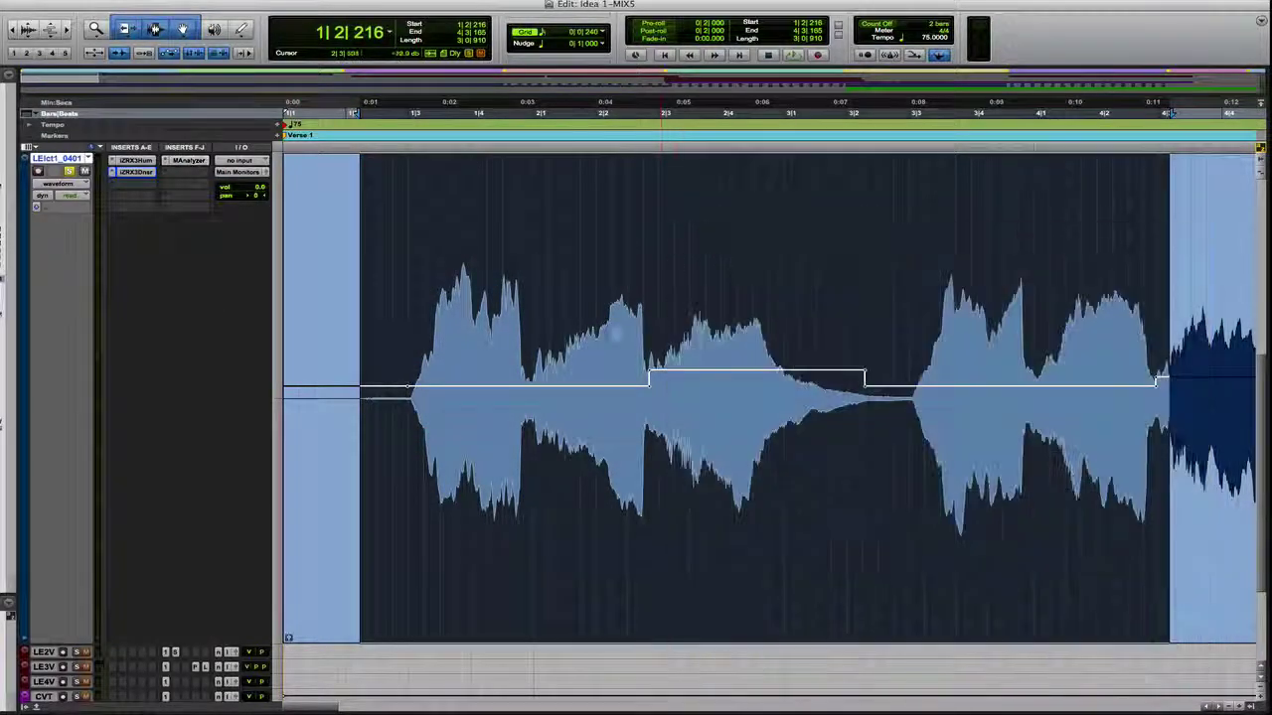
left_click(129, 161)
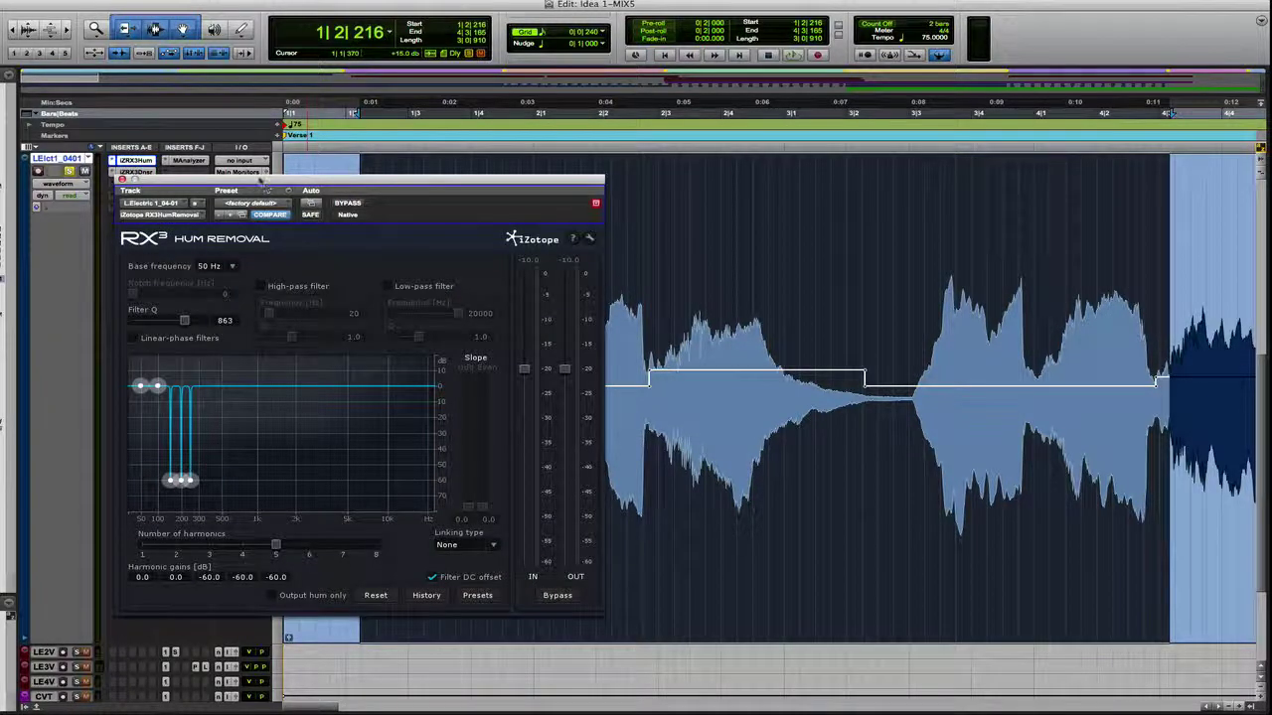
left_click_drag(261, 181, 361, 228)
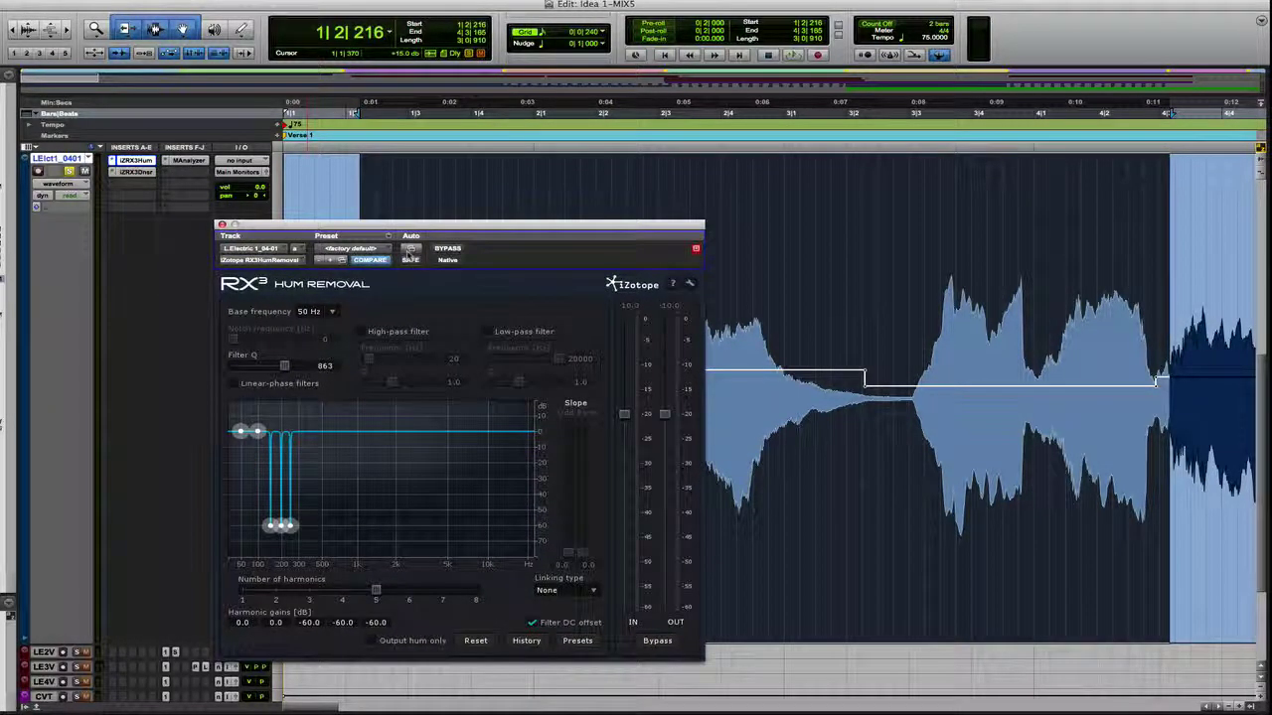
left_click(389, 237)
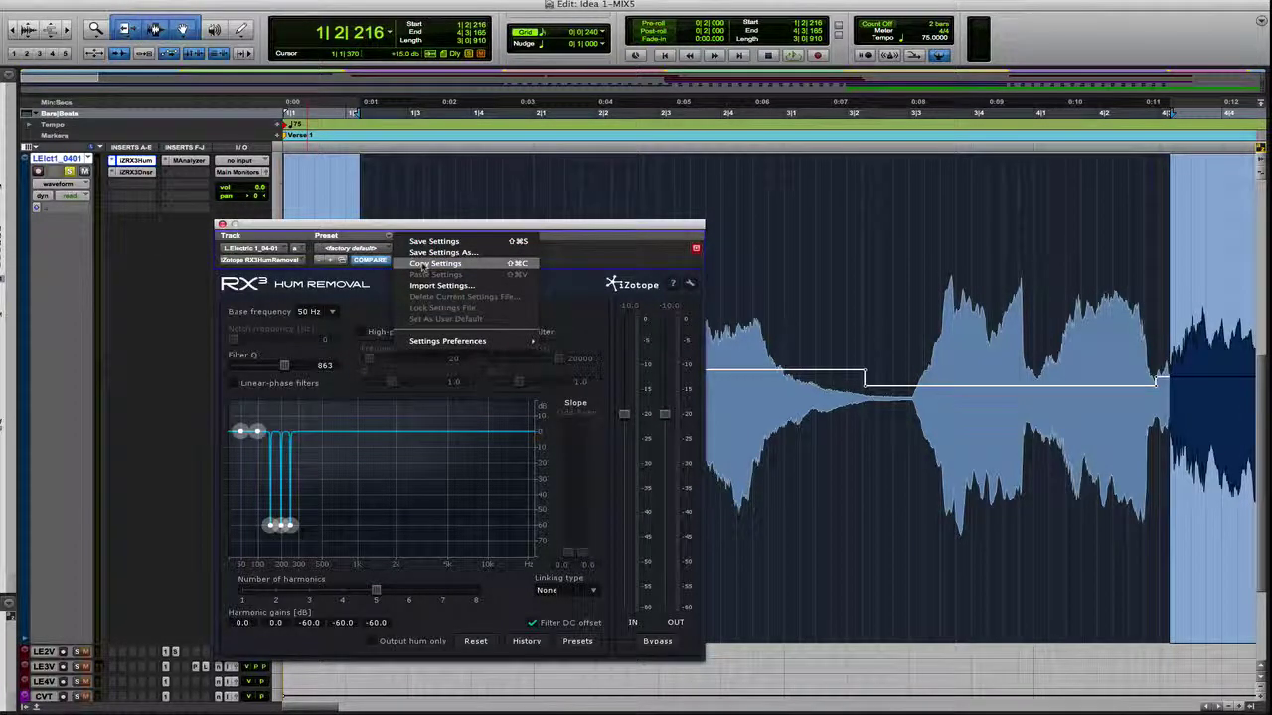
left_click(425, 264)
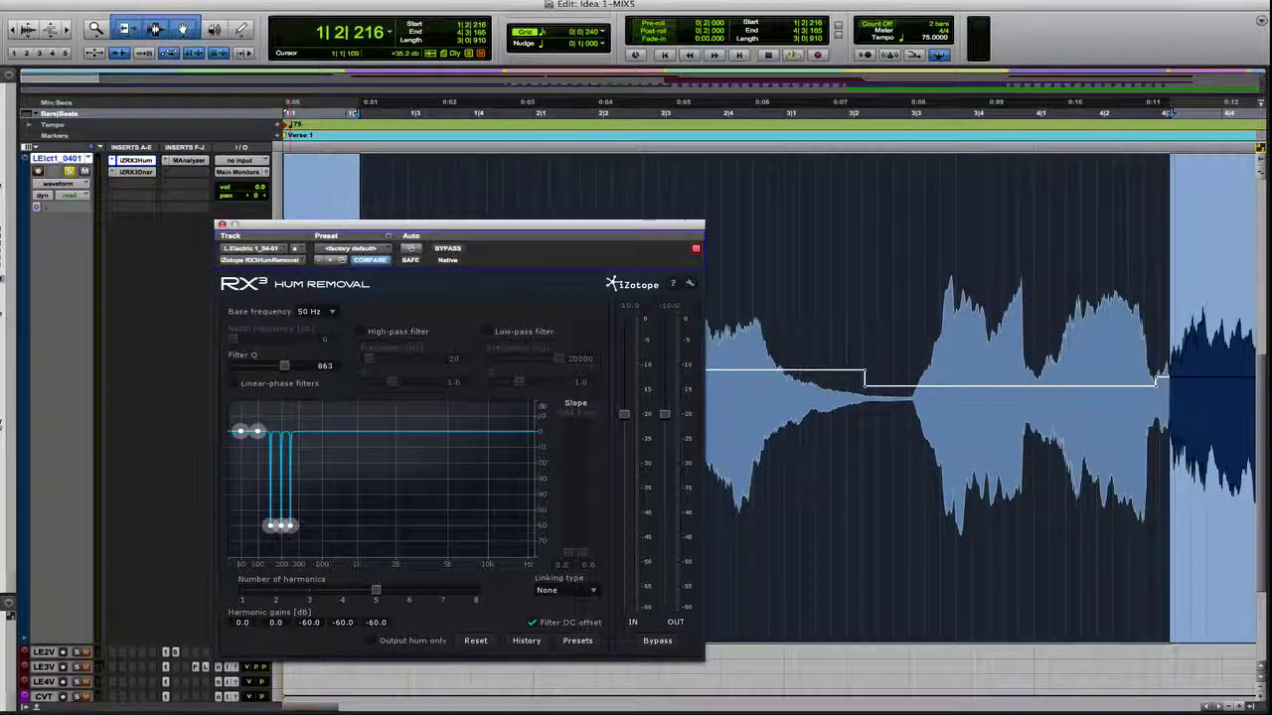
- Open the AudioSuite version of iZotope RX 3 Hum Removal, paste the copied insert settings into it and close its window
left_click(236, 1)
mouse_move(276, 359)
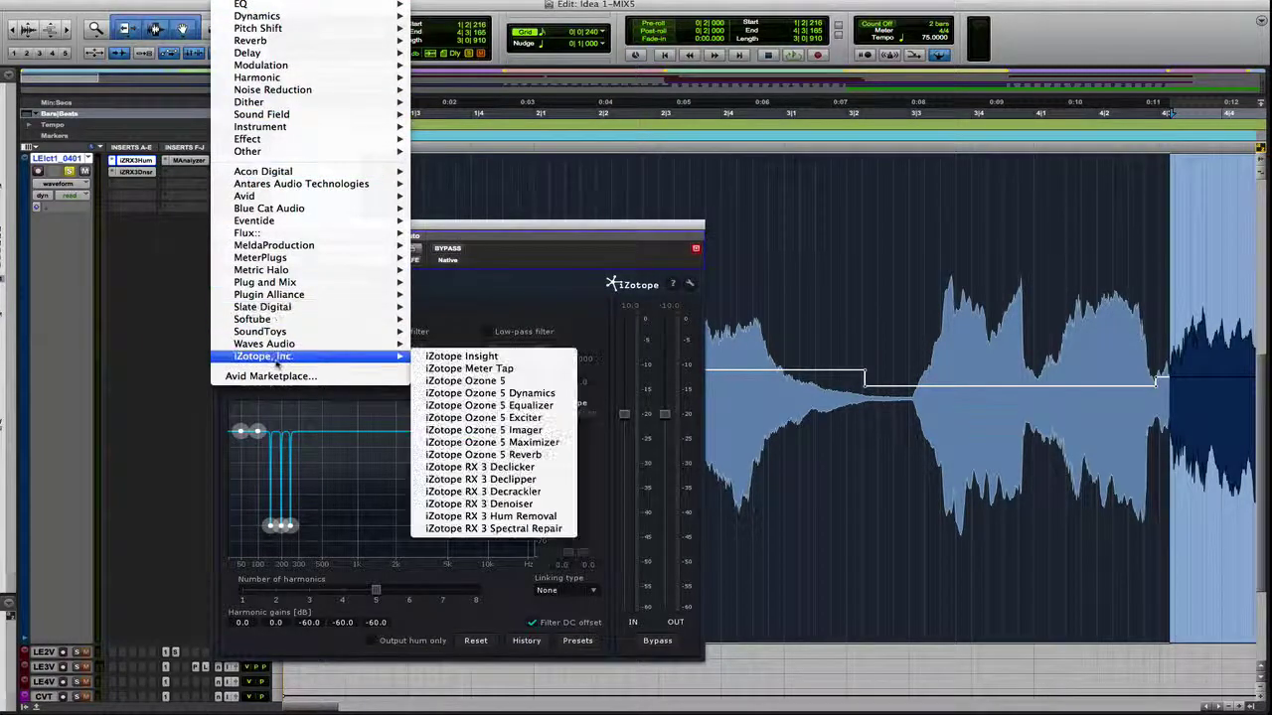
left_click(481, 518)
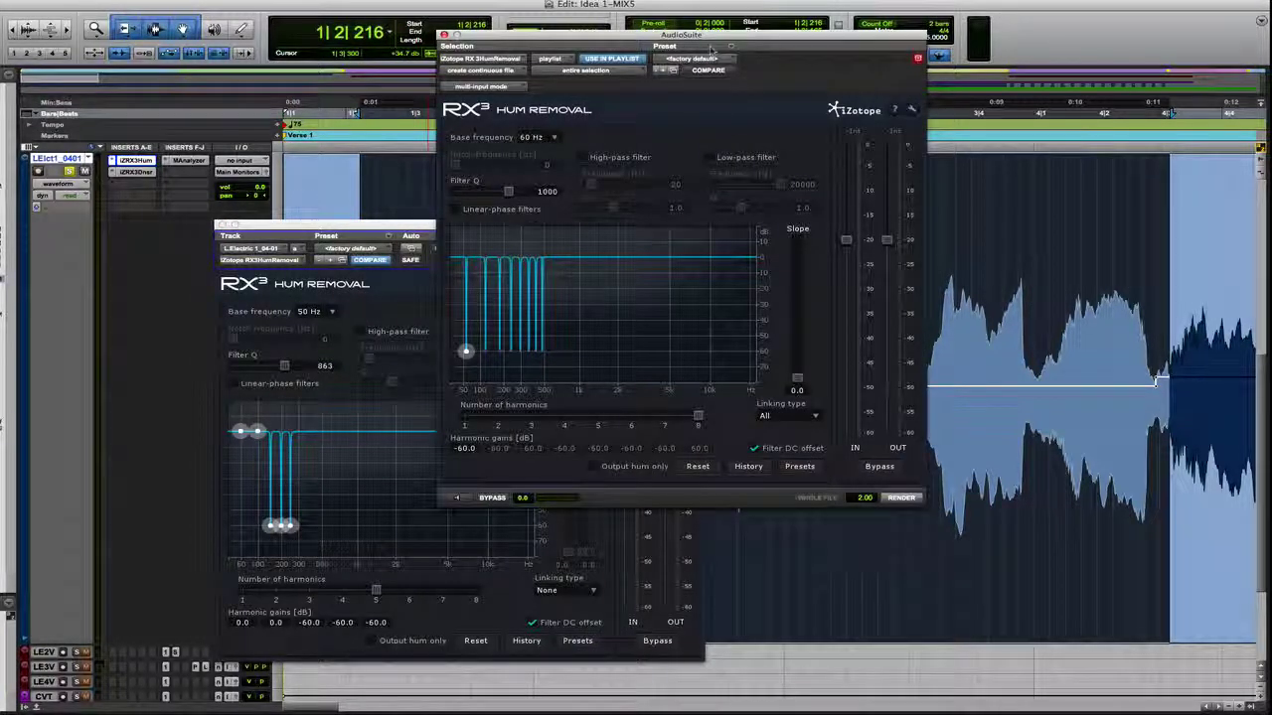
left_click(730, 46)
left_click(759, 85)
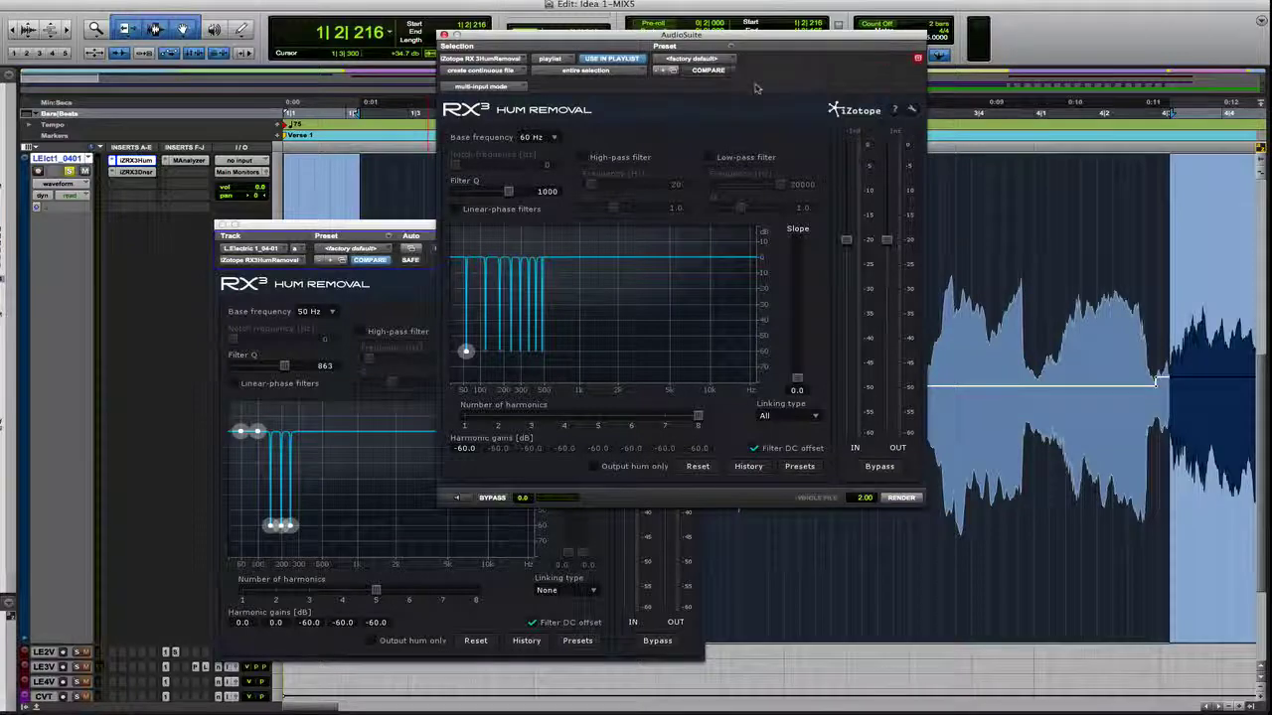
left_click_drag(616, 35, 306, 129)
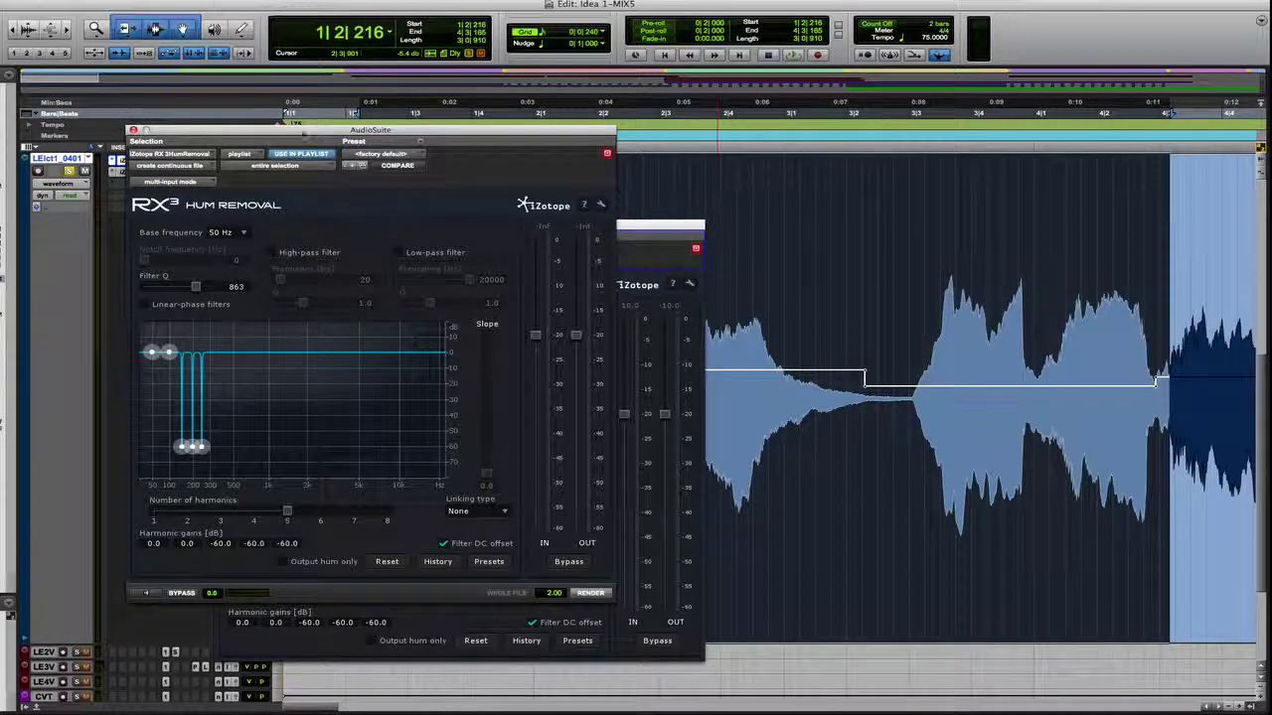
key("super+w")
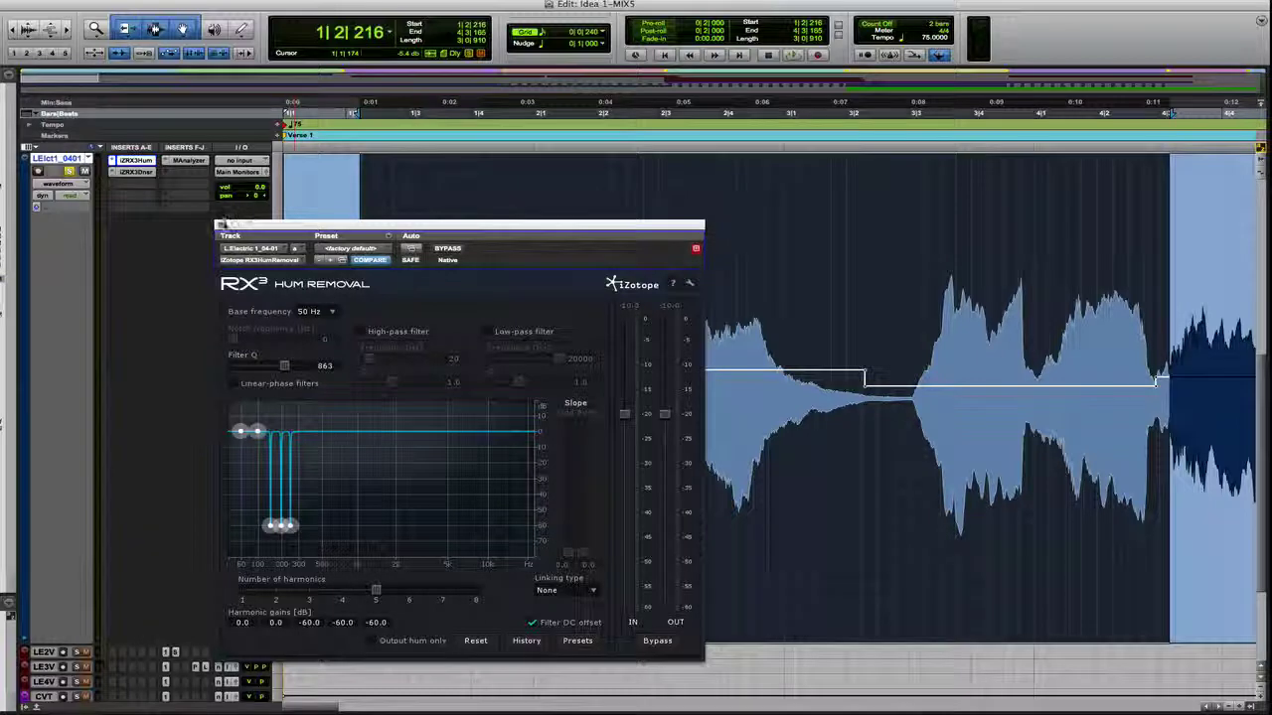
- Open the RX 3 Denoiser insert on the electric guitar track and copy its plug-in settings
left_click(136, 171)
left_click(140, 172)
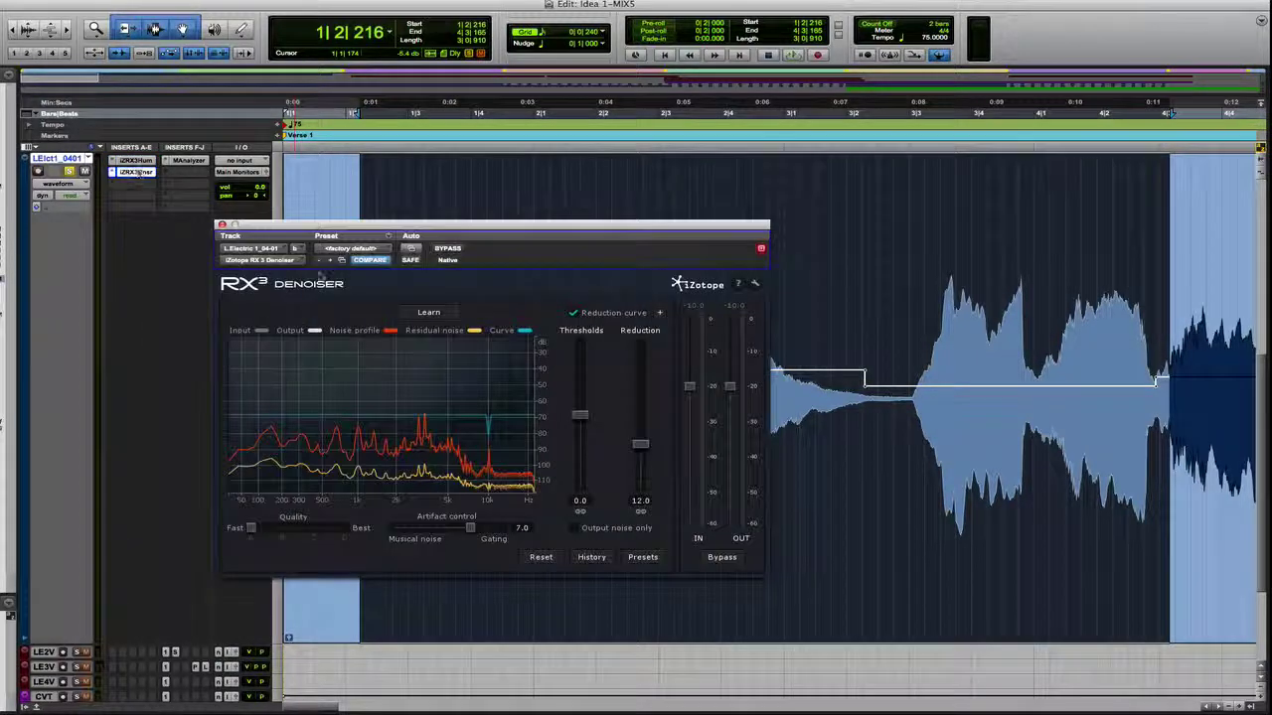
left_click(389, 242)
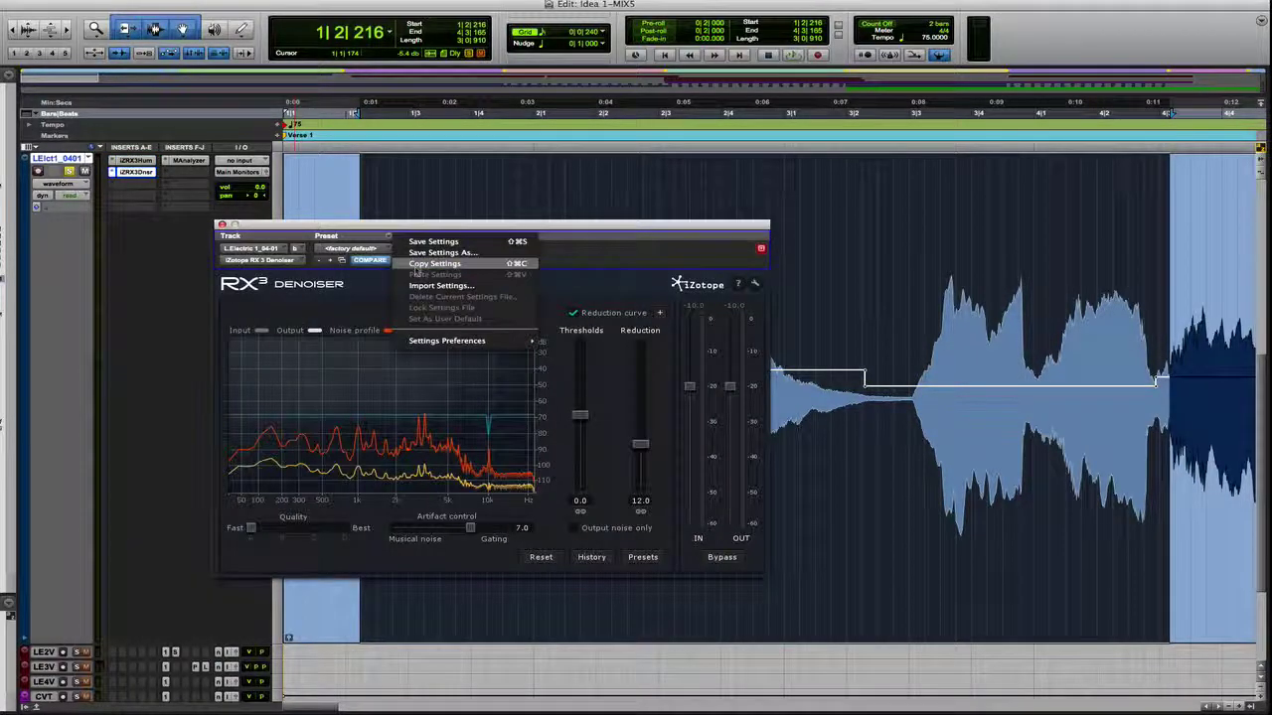
left_click(417, 264)
- Open the AudioSuite version of iZotope RX 3 Denoiser, paste the copied settings into it and close its window
left_click(259, 259)
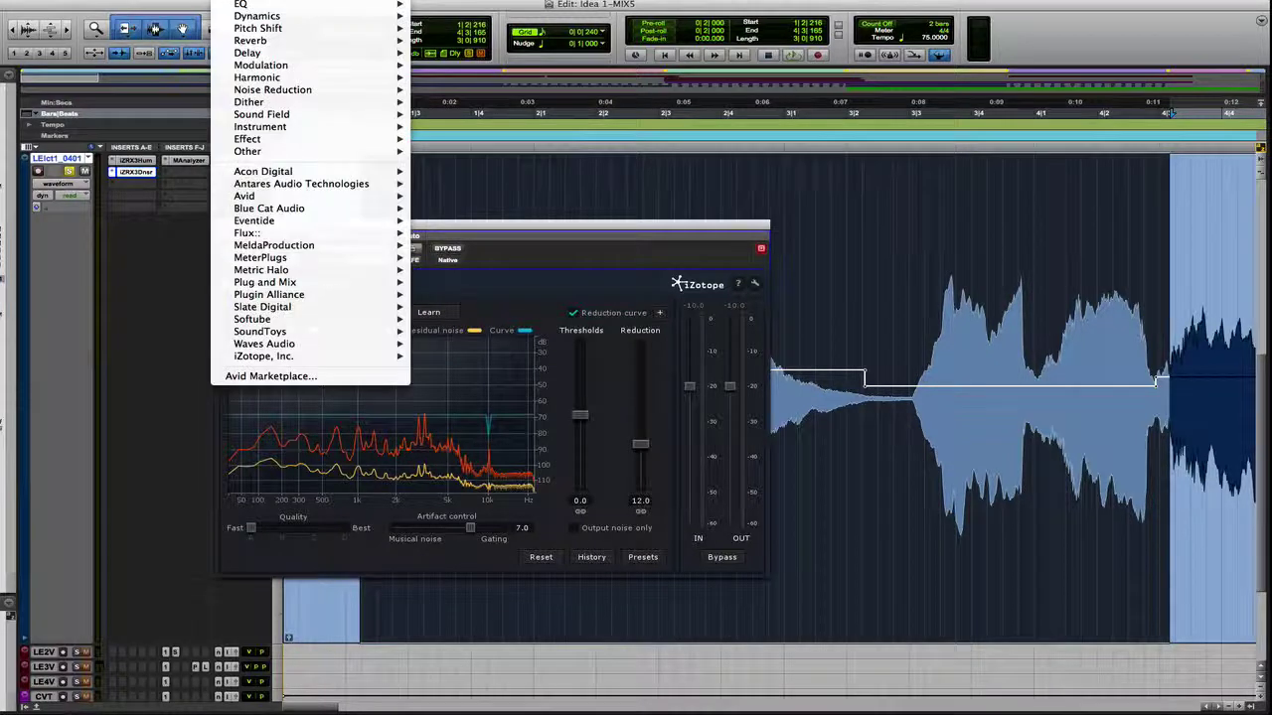
mouse_move(287, 359)
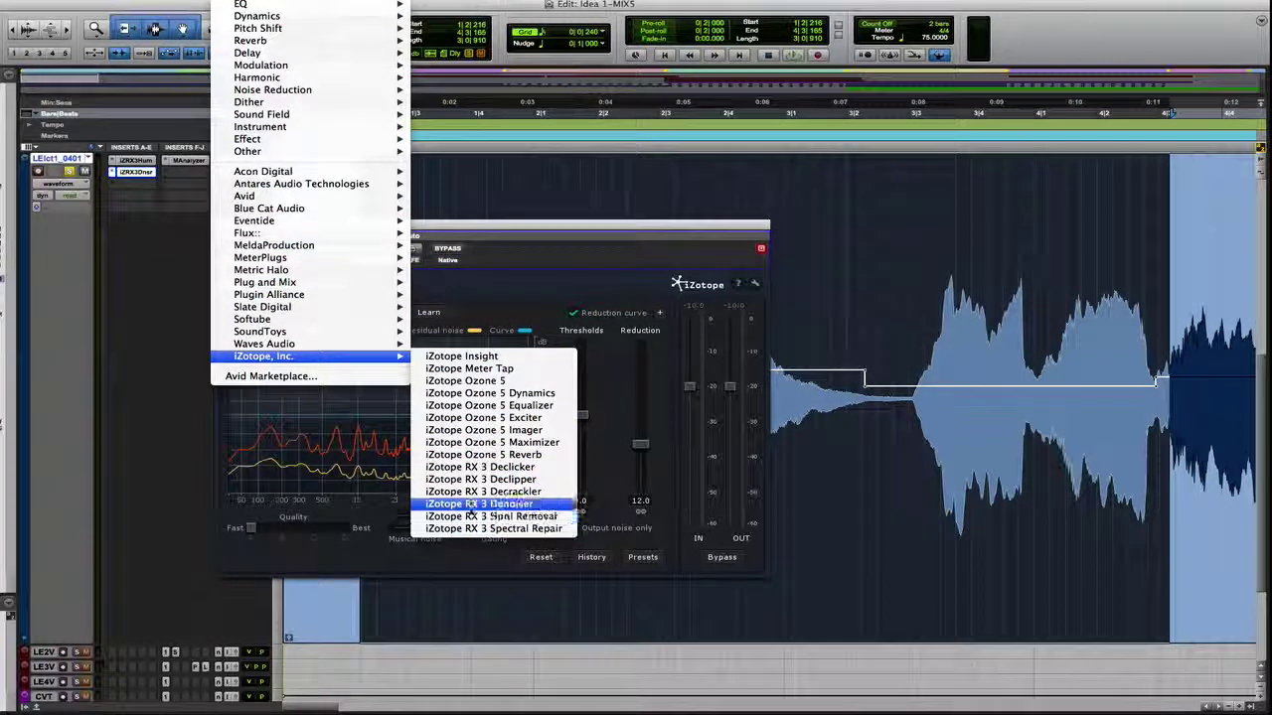
left_click(467, 504)
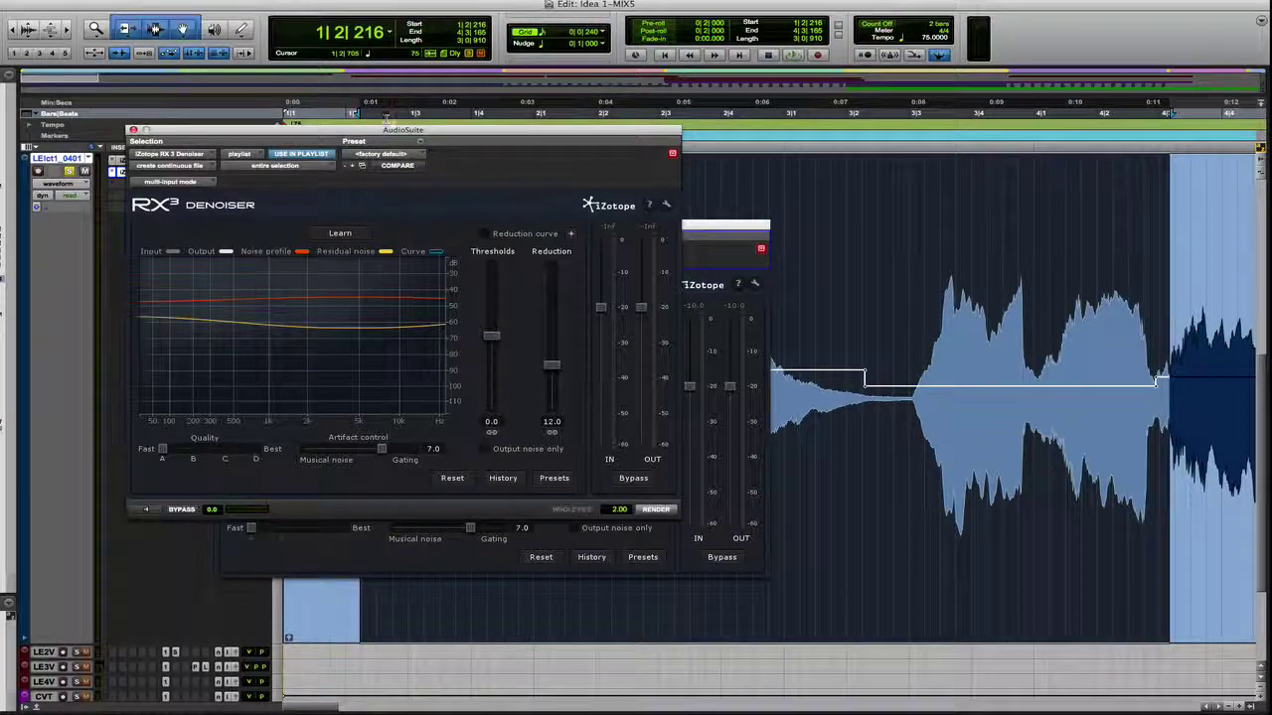
left_click(422, 145)
left_click(463, 183)
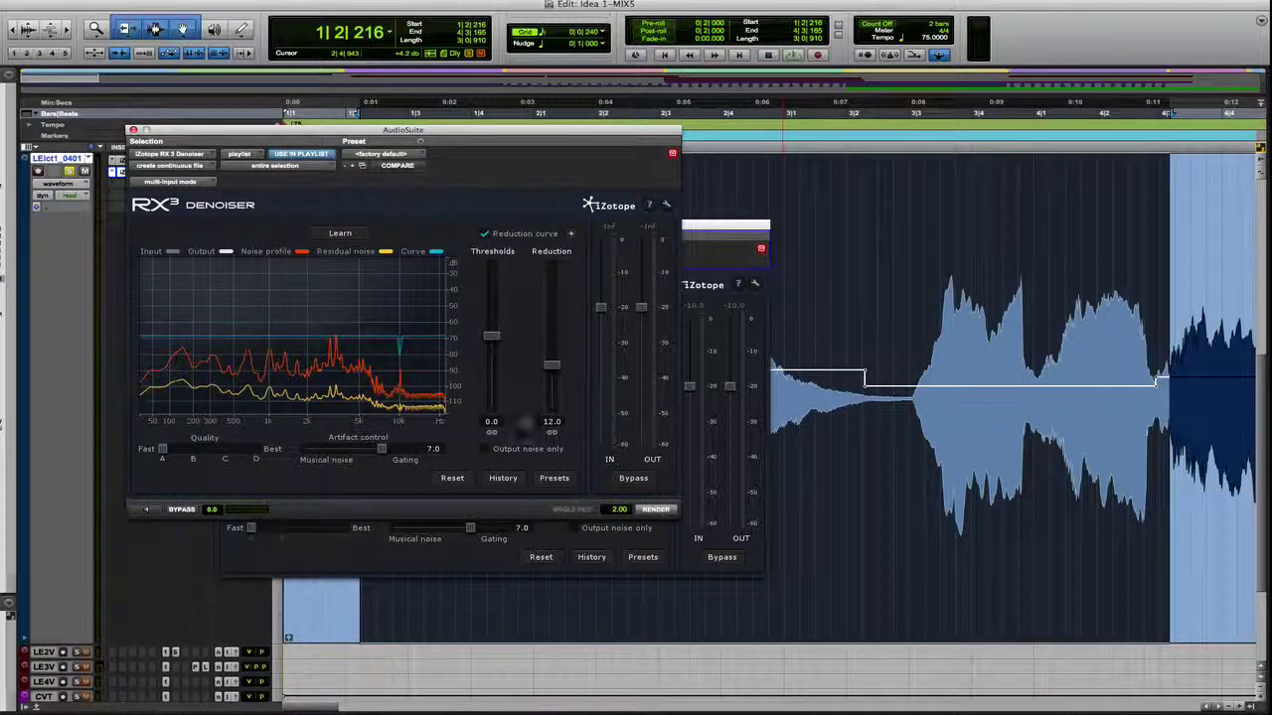
left_click(133, 130)
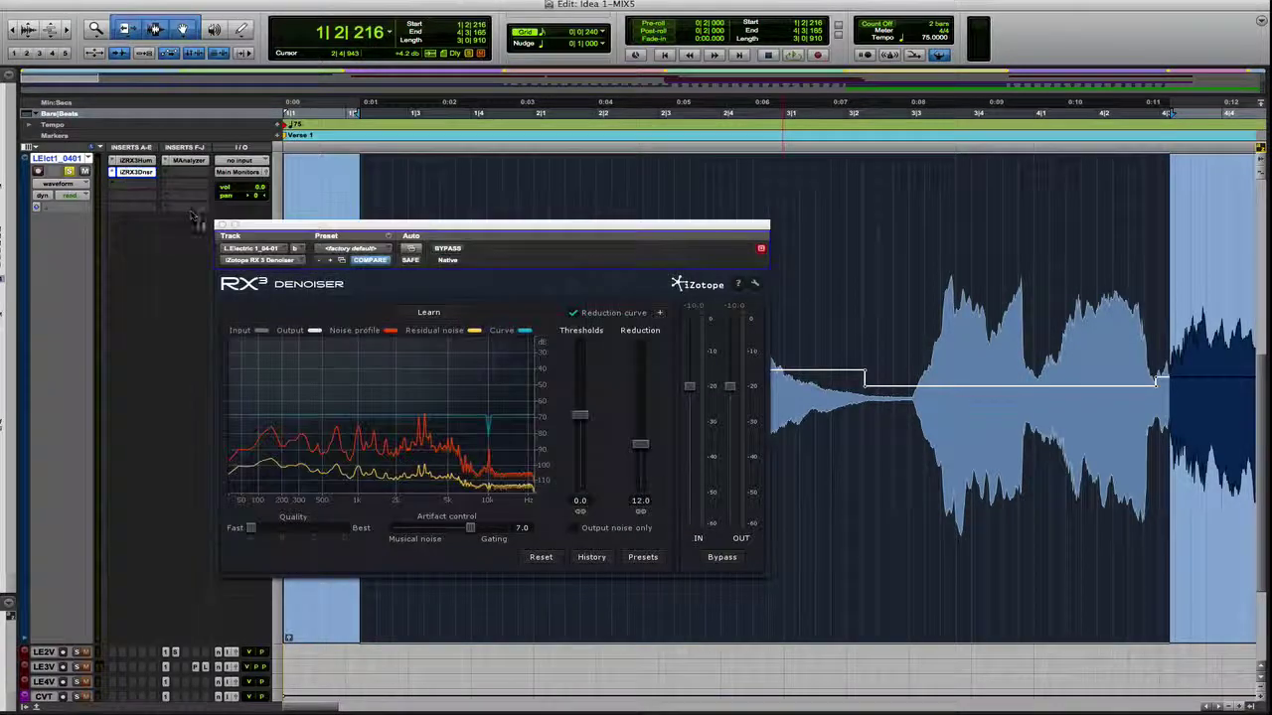
- Close the Denoiser insert window and remove the Denoiser and Hum Removal inserts from the electric guitar track
left_click(225, 223)
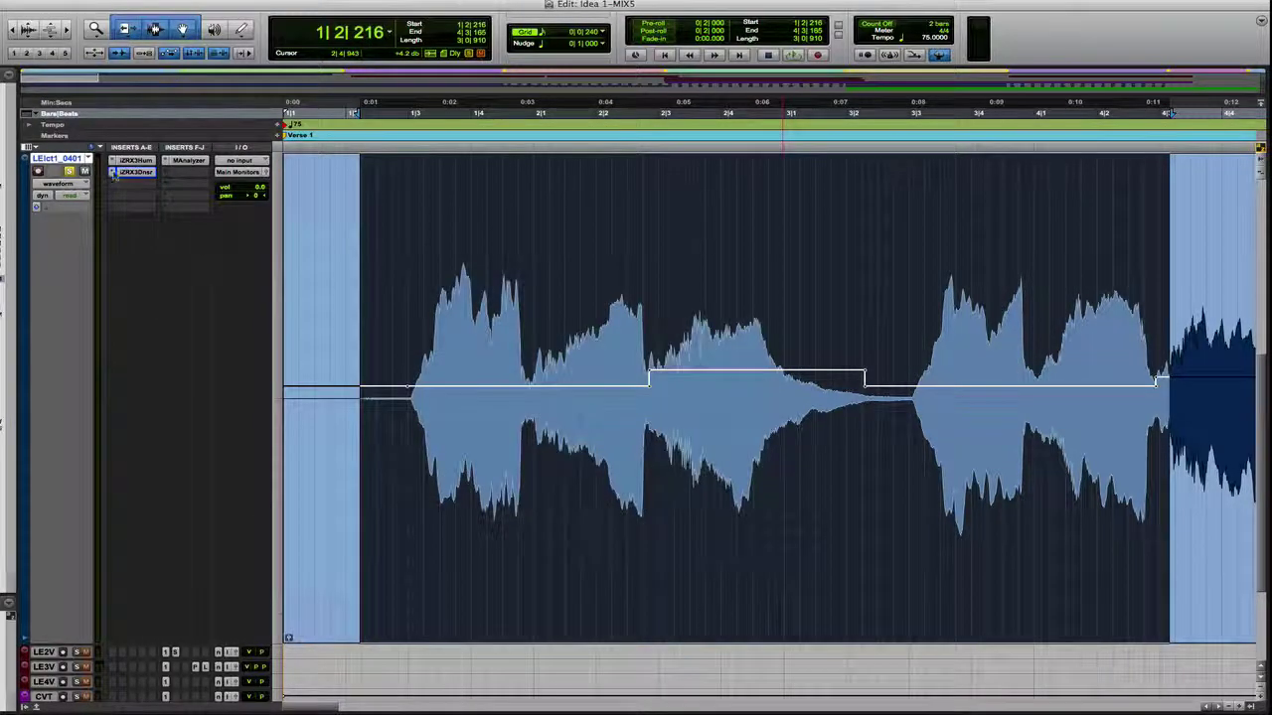
left_click(114, 173)
left_click(155, 118)
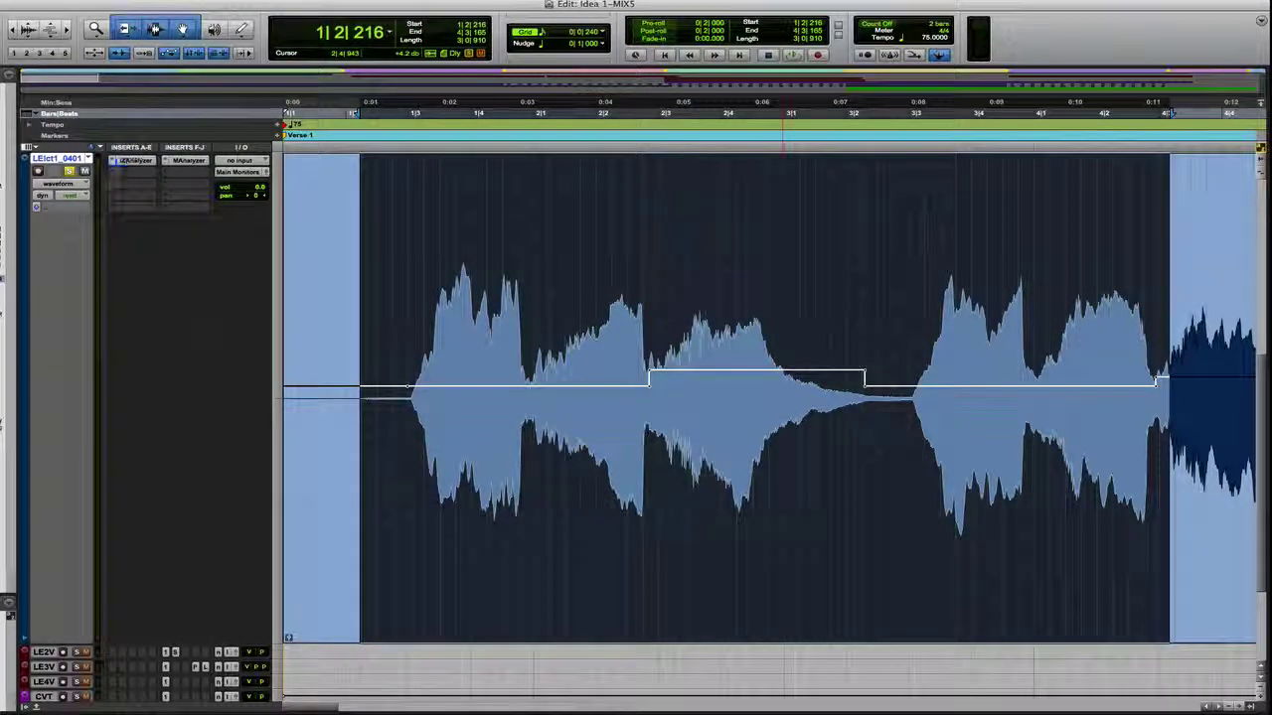
left_click(113, 160)
left_click(155, 109)
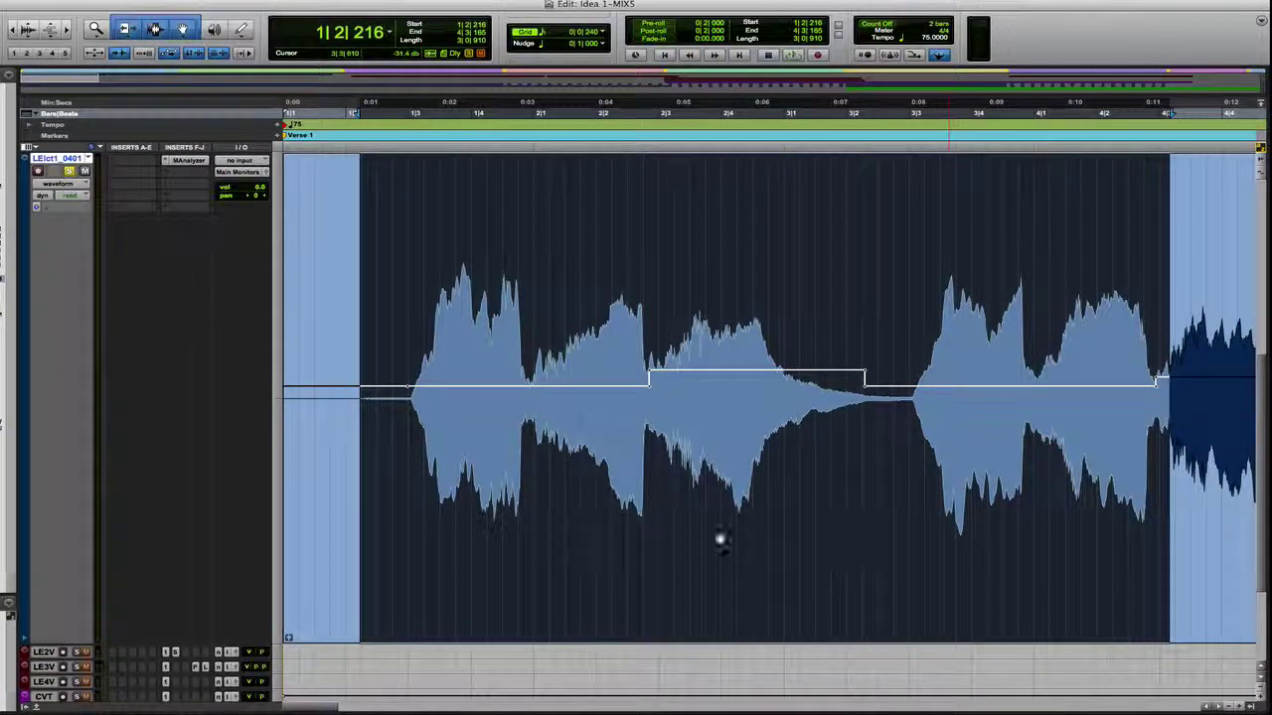
left_click(89, 157)
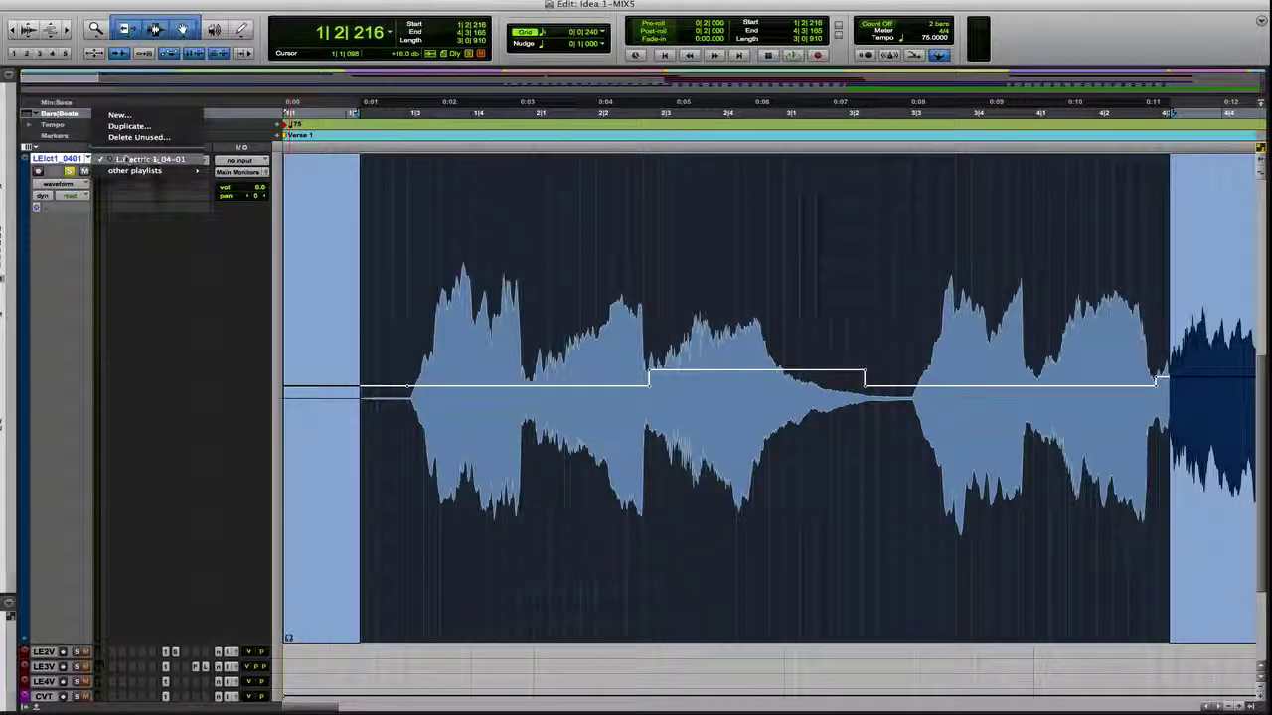
left_click(121, 280)
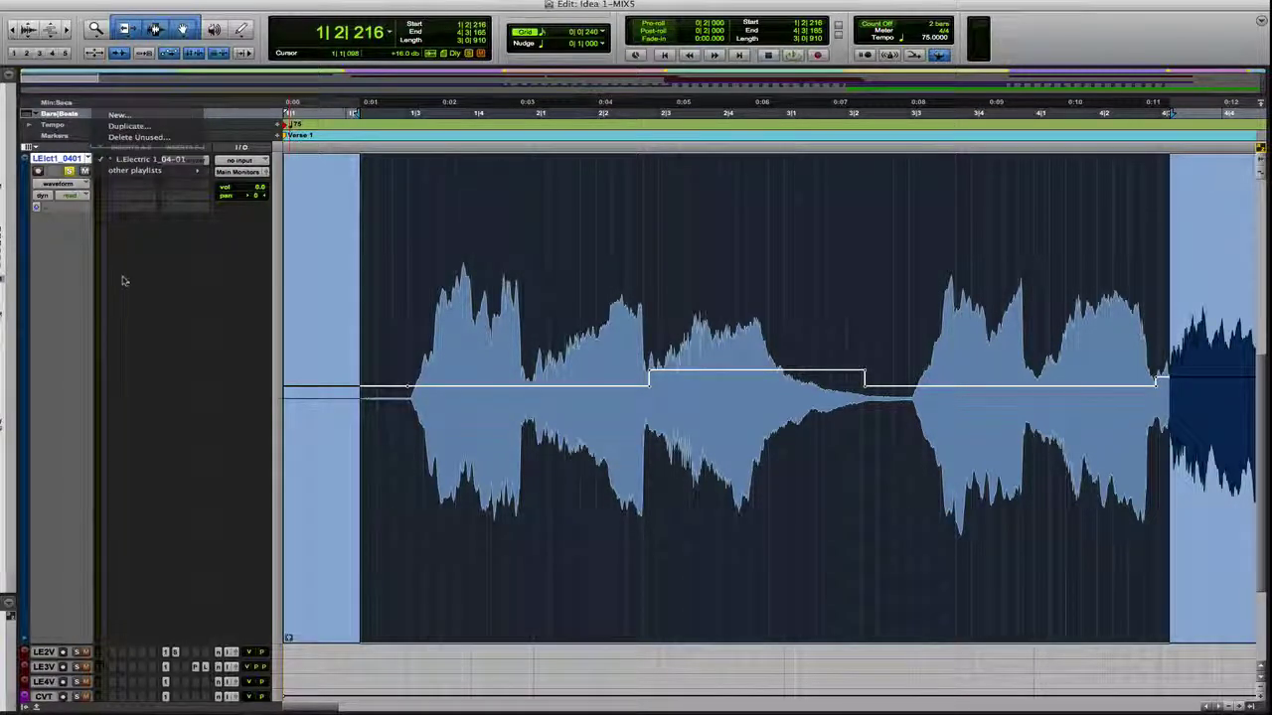